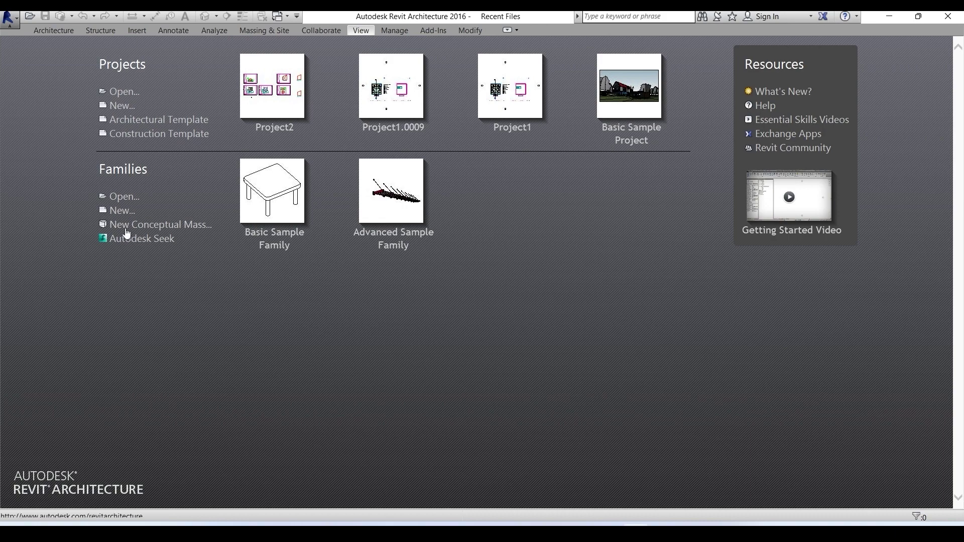
Create a new project, Project2, from the Architectural Template
left_click(128, 106)
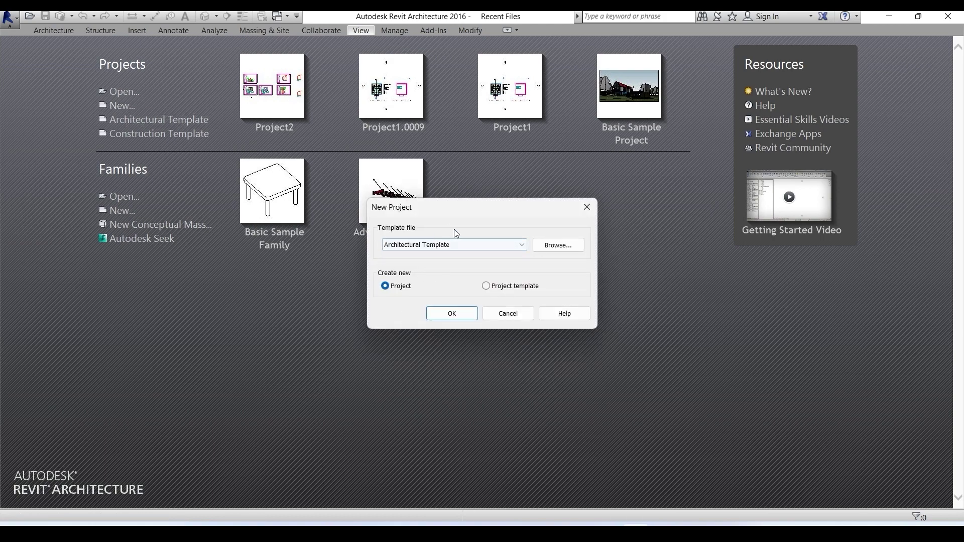
left_click(456, 316)
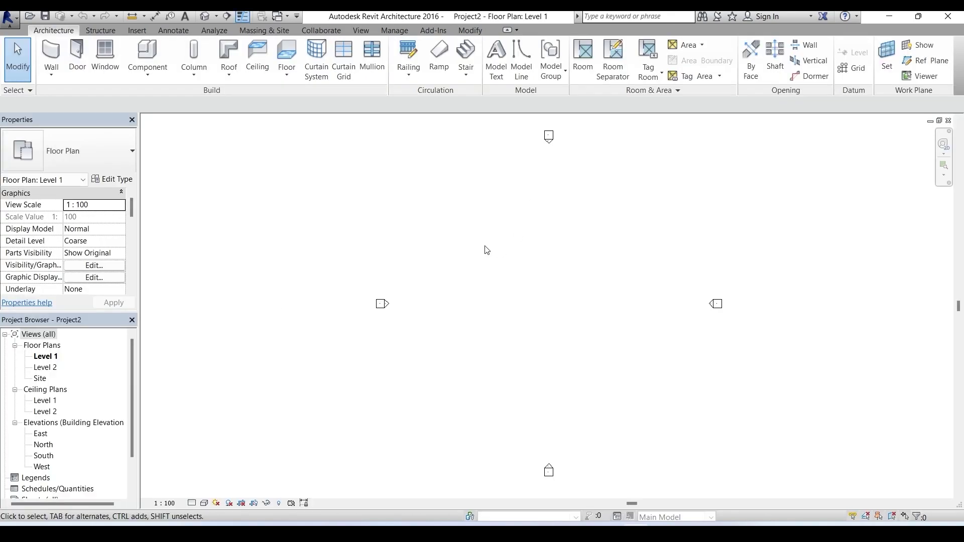
Set the project's Length format to Centimeters in Project Units (UN)
key("u")
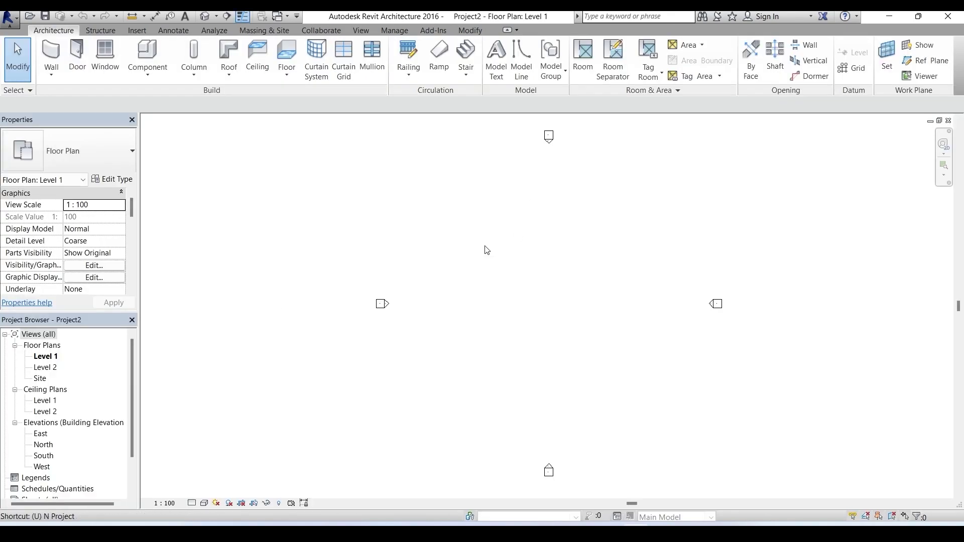
key("n")
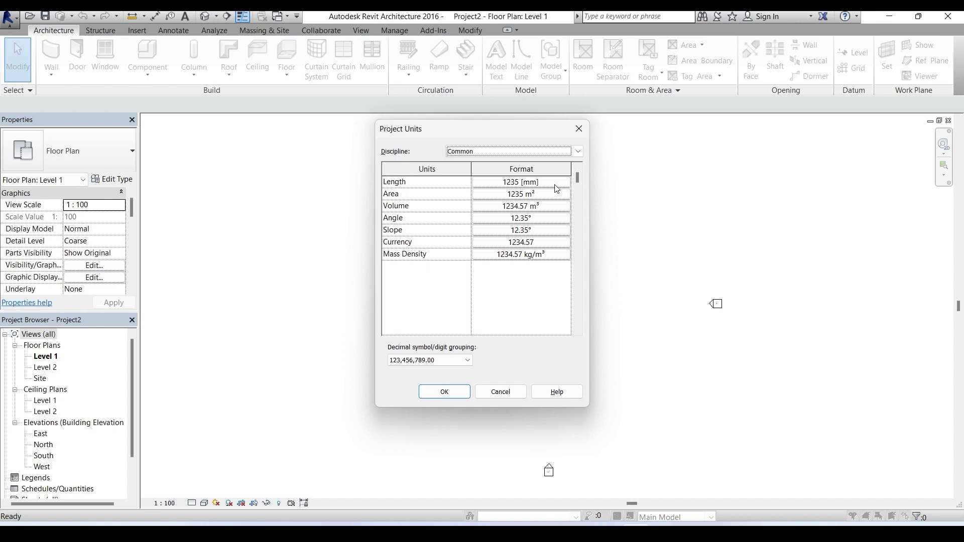
left_click(555, 188)
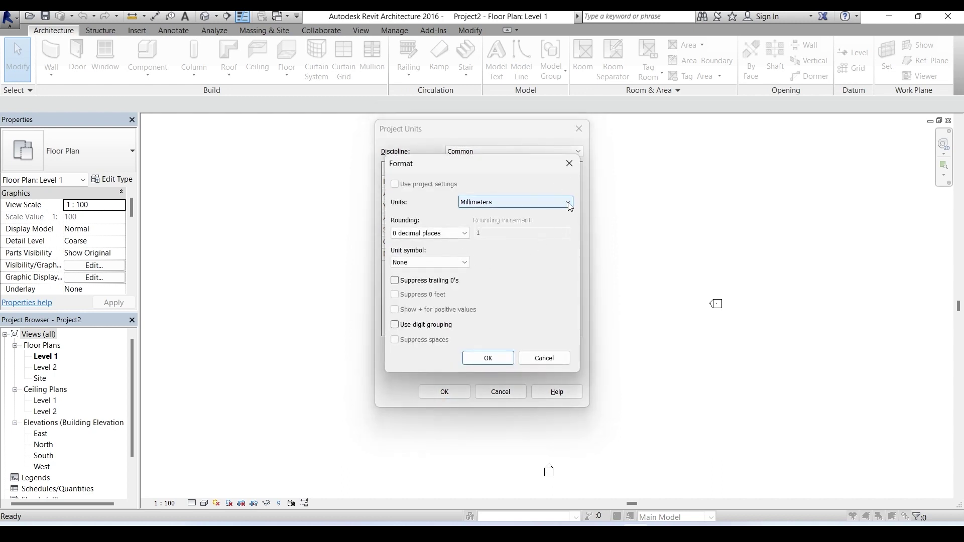
left_click(569, 203)
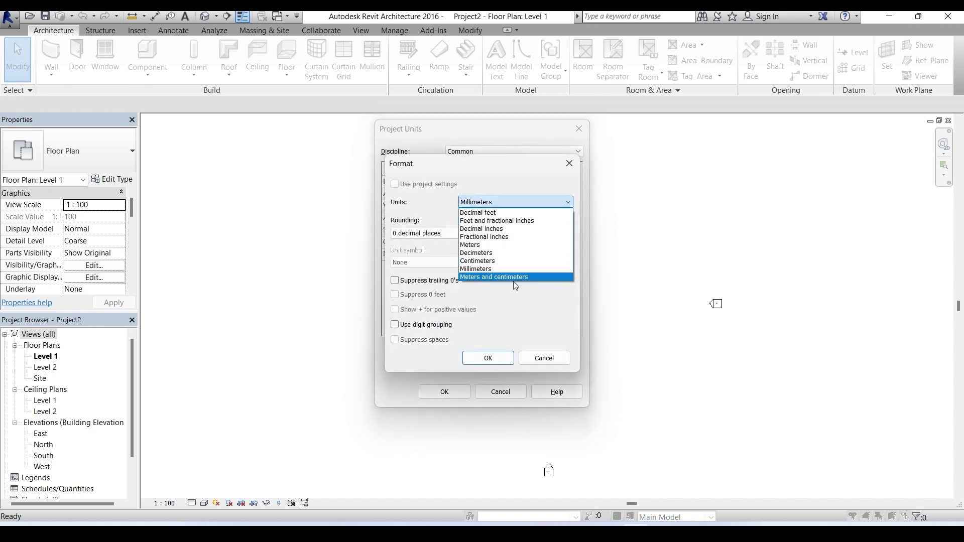
left_click(492, 263)
left_click(489, 359)
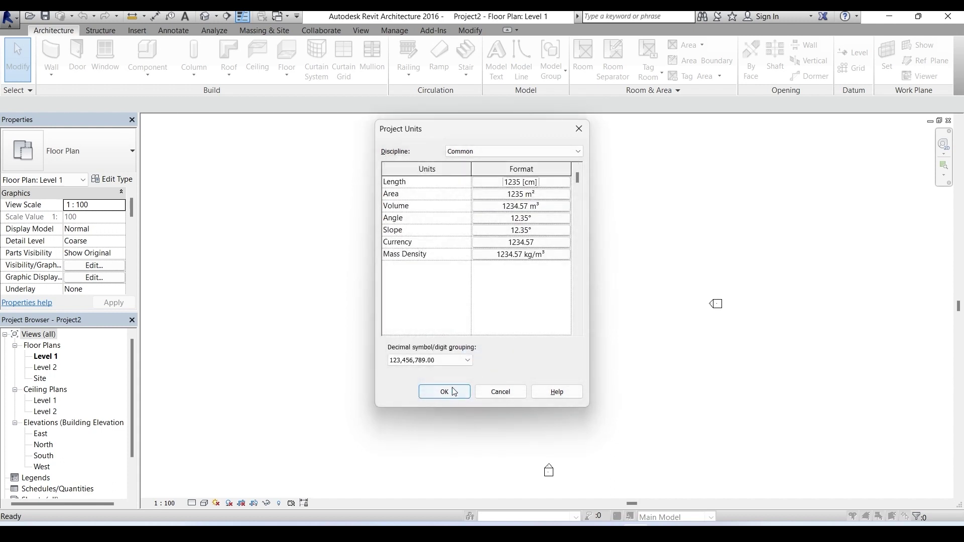
left_click(445, 392)
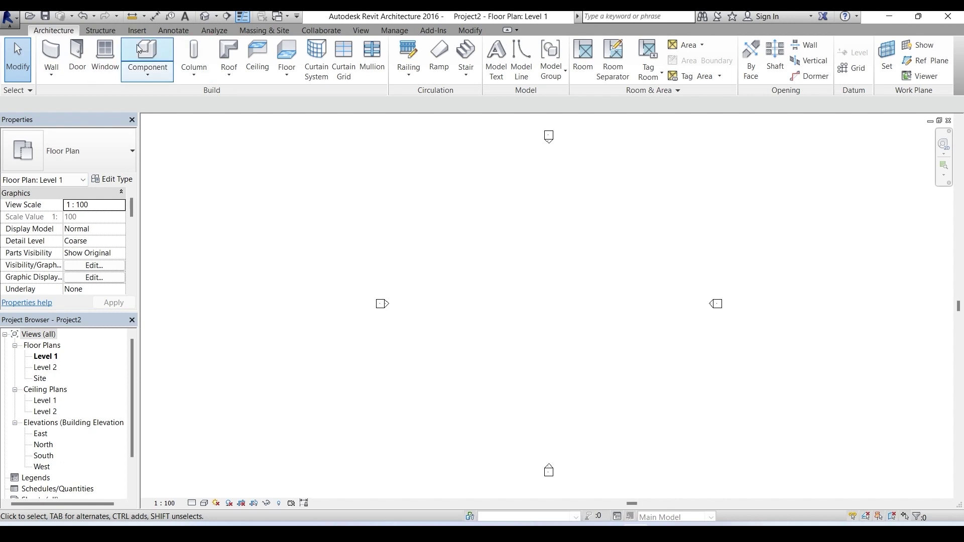
Start a Model In-Place component in the Generic Models category named Generic Models 1
left_click(147, 76)
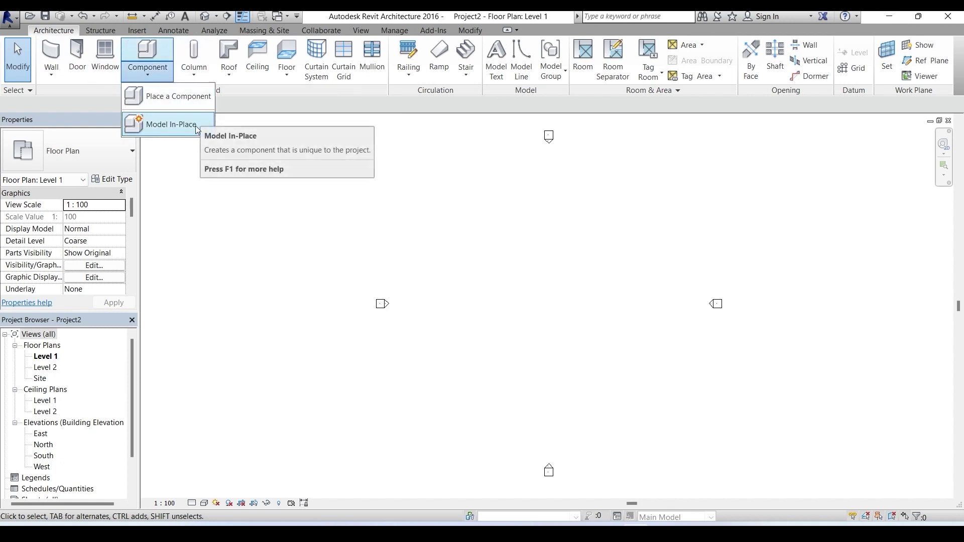
left_click(163, 126)
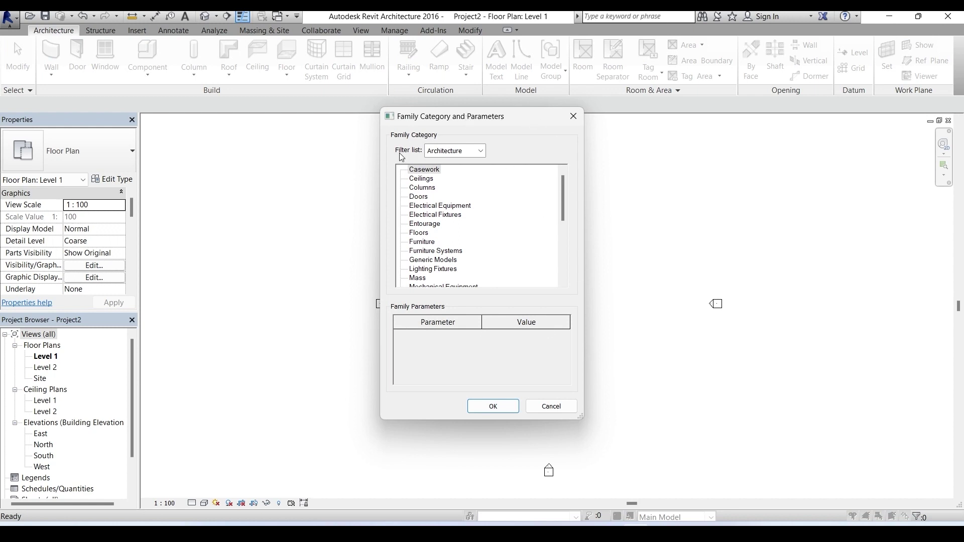
left_click(482, 154)
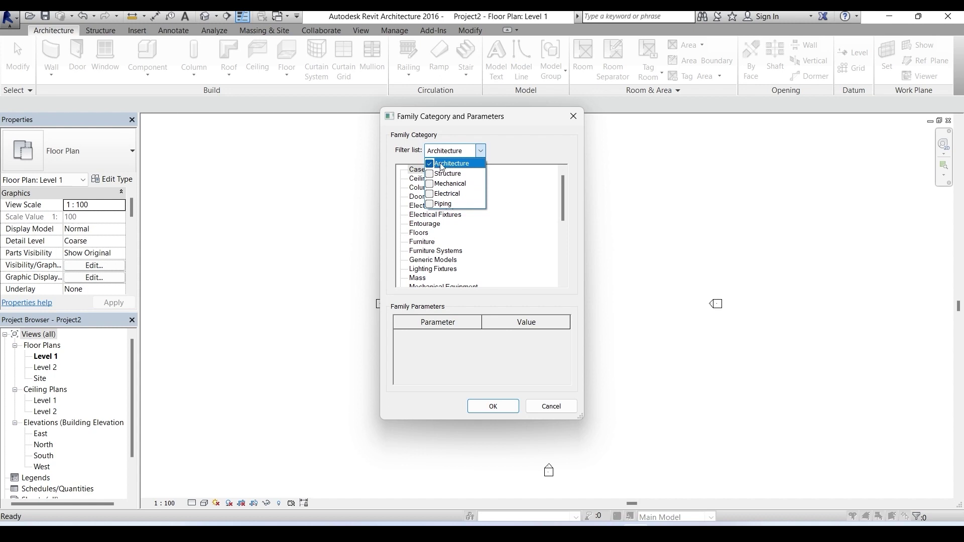
left_click(500, 155)
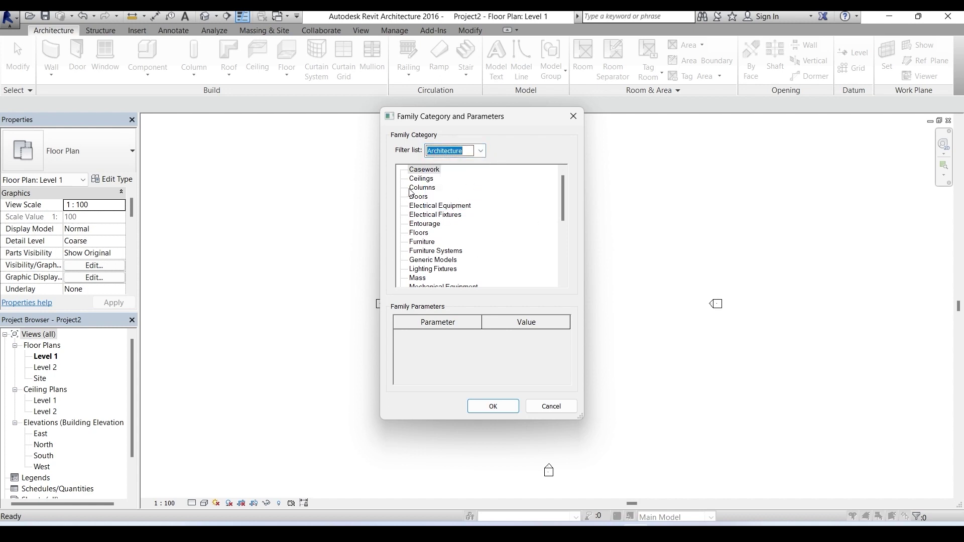
left_click(425, 262)
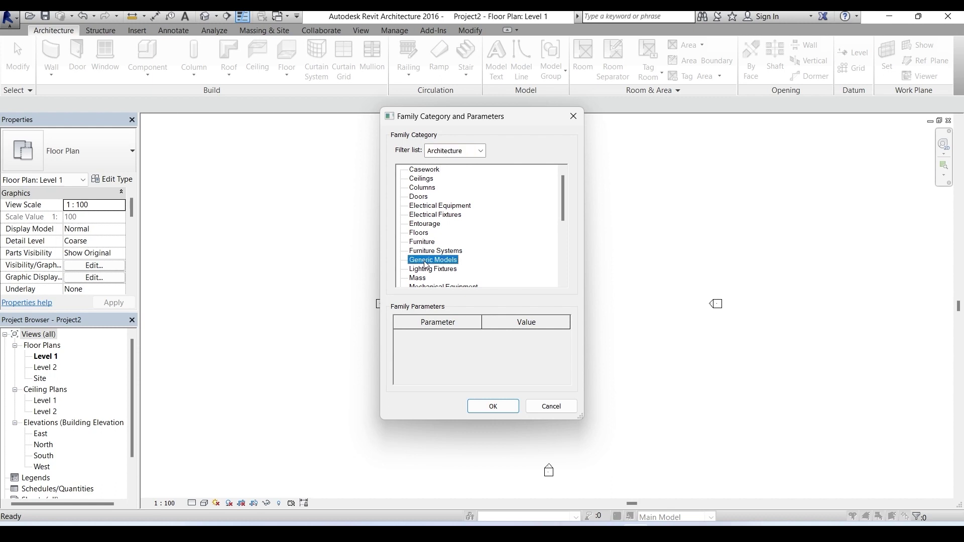
left_click(484, 408)
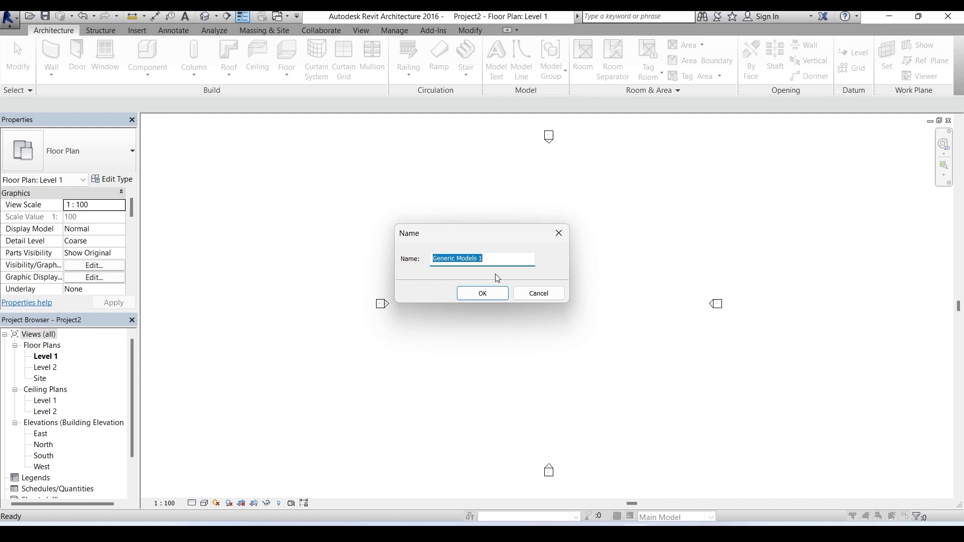
left_click(480, 294)
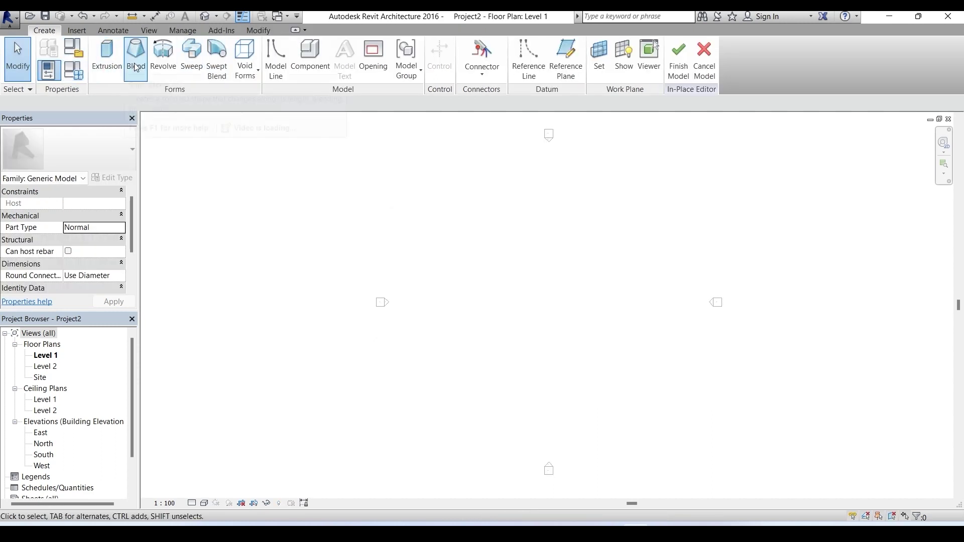
Sketch a closed 60 by 60 square outline for a new extrusion
left_click(108, 58)
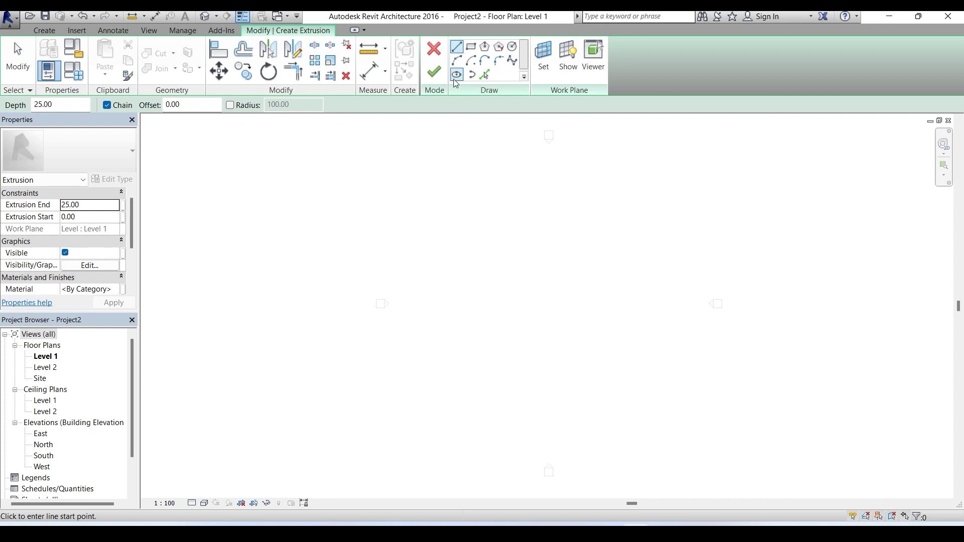
left_click(389, 231)
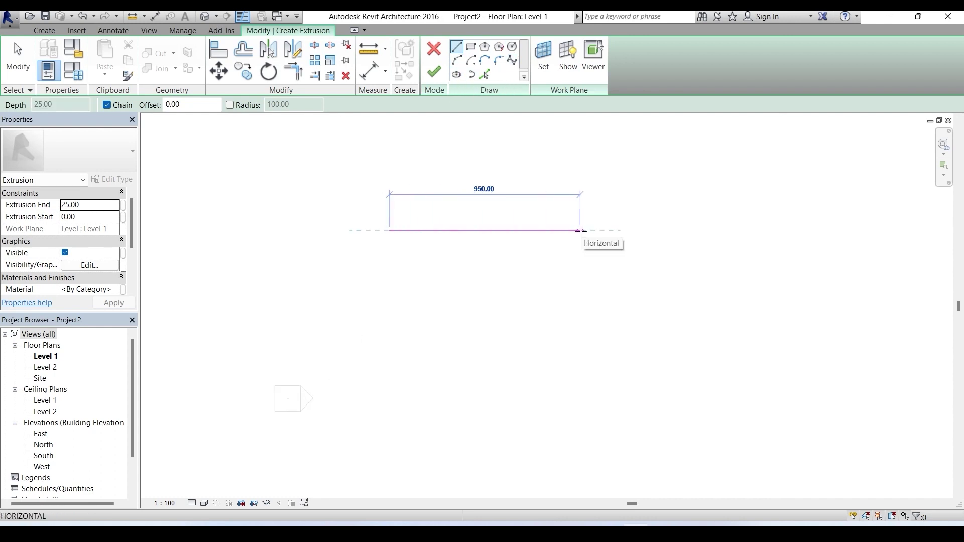
type("60")
key("Return")
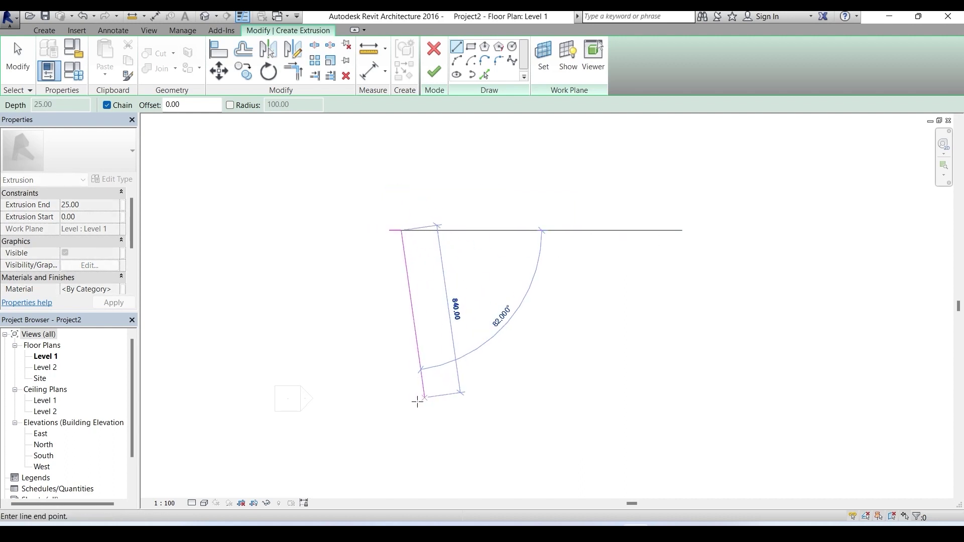
type("60")
key("Return")
type("60")
key("Return")
left_click(383, 232)
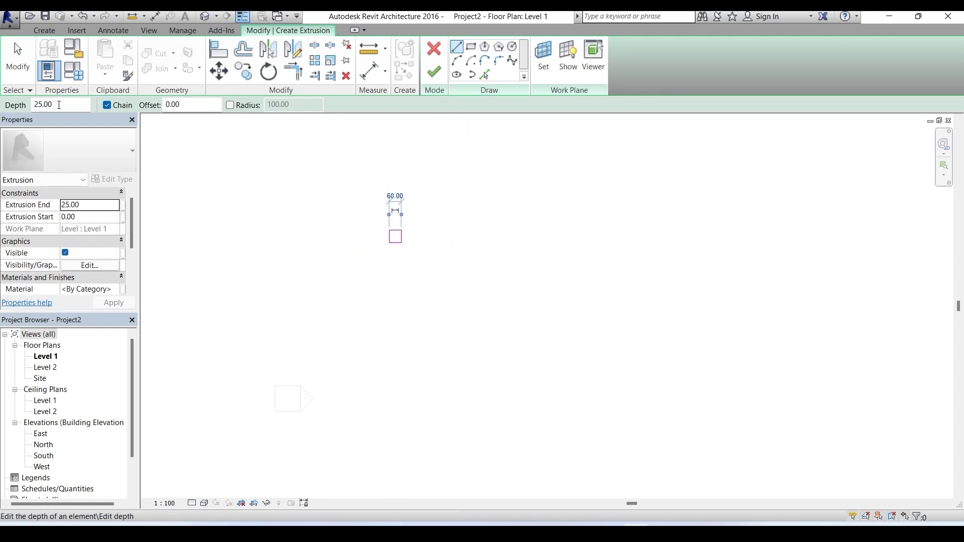
Set the extrusion depth to 2.0 and finish the seat extrusion
left_click_drag(58, 105, 25, 109)
type("2.0")
key("Return")
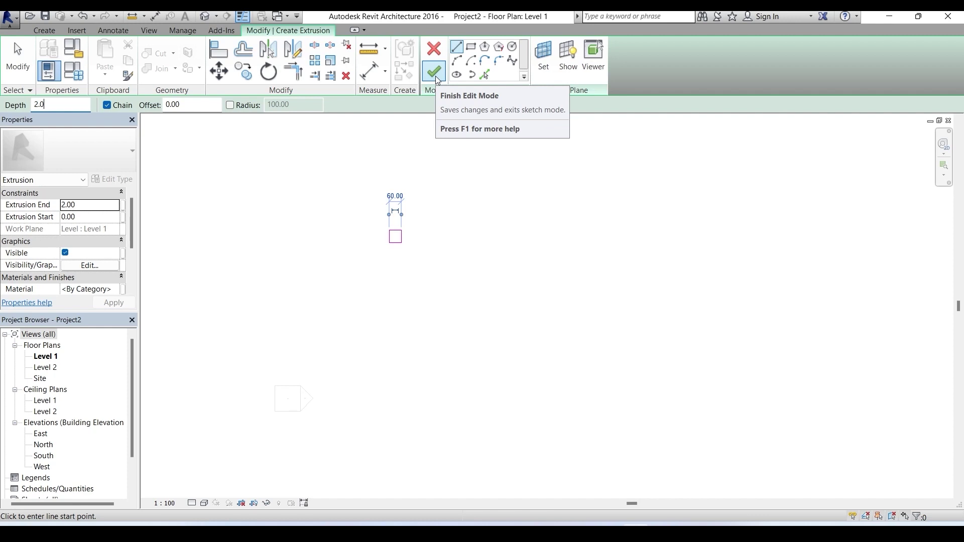
left_click(435, 73)
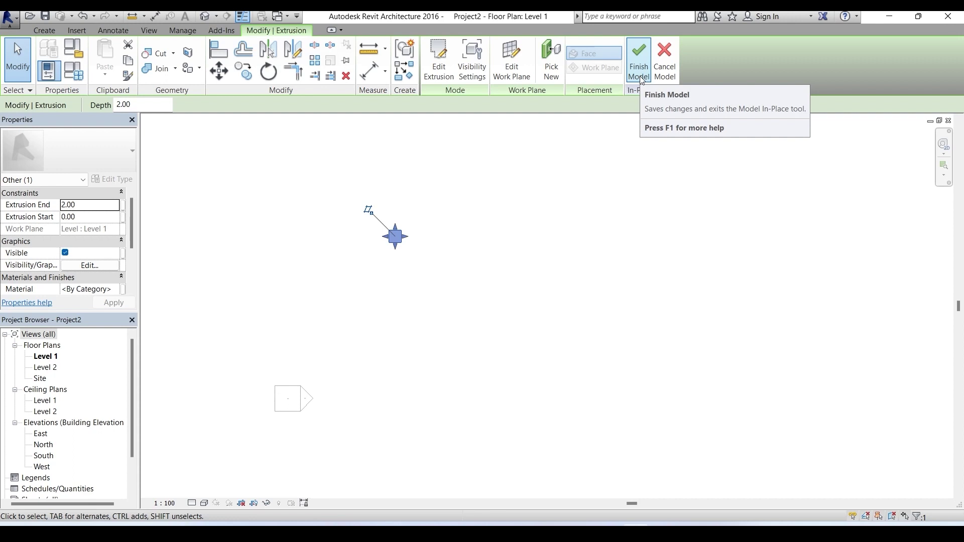
Zoom in and switch to the Default 3D View of the thin seat slab
scroll(390, 232, "up", 5)
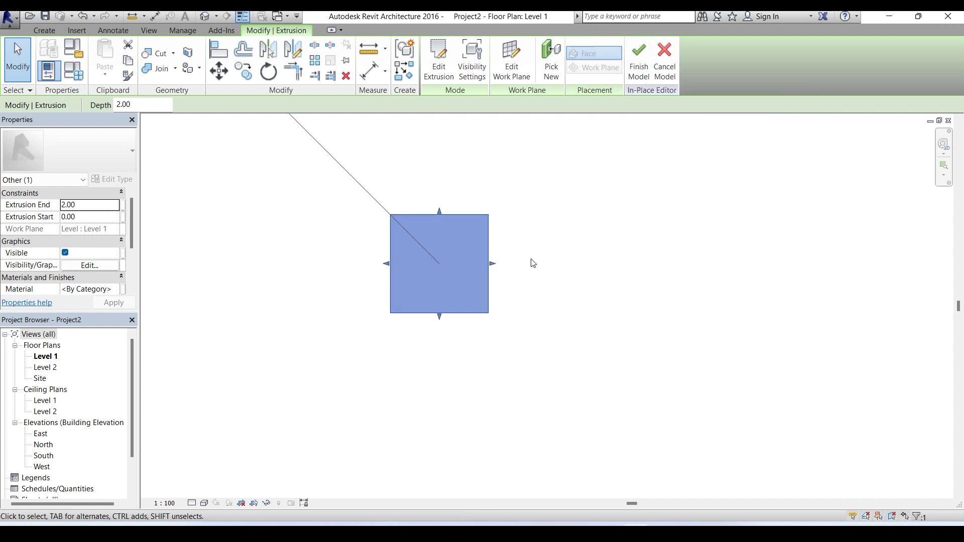
left_click(149, 30)
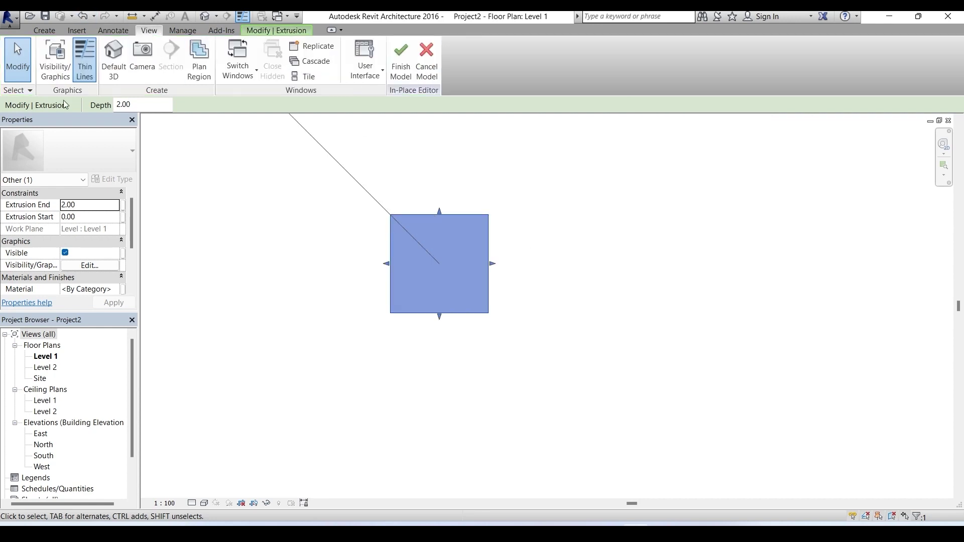
left_click(113, 54)
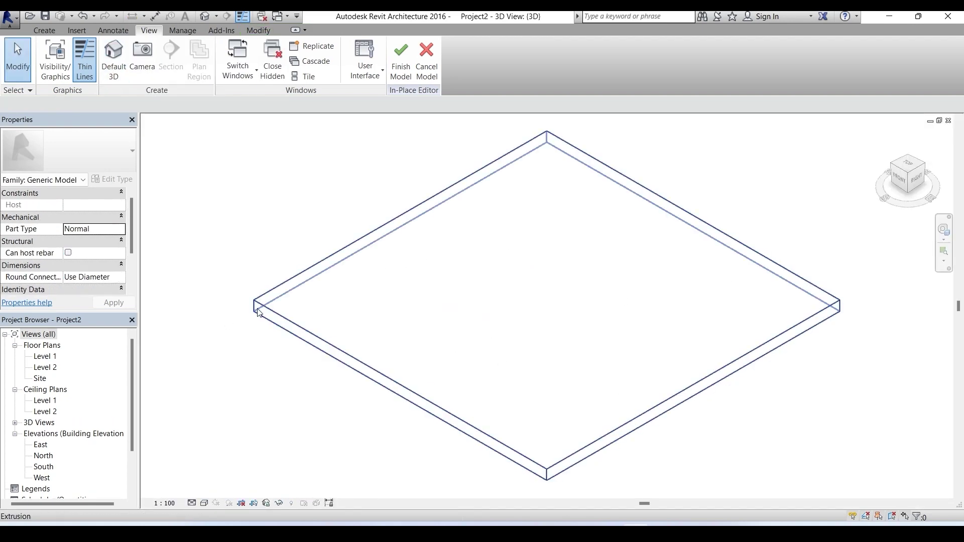
scroll(257, 312, "up", 3)
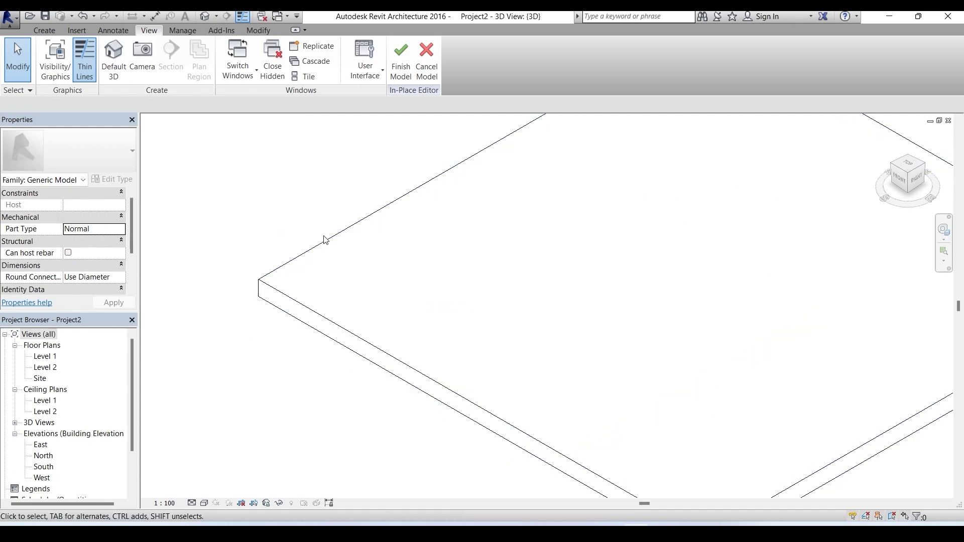
Set the work plane by picking the seat slab's face
left_click(118, 30)
left_click(55, 55)
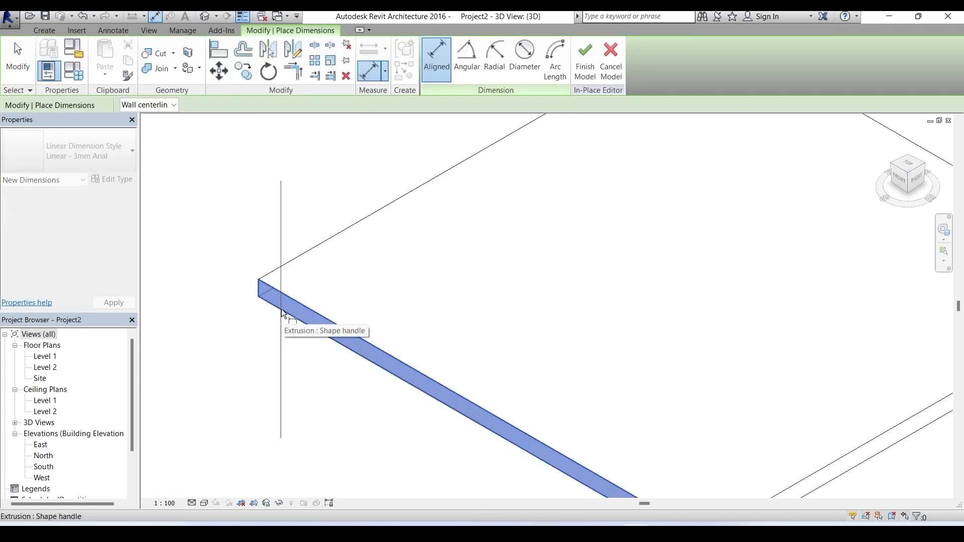
scroll(287, 314, "down", 5)
scroll(258, 280, "up", 5)
left_click(45, 30)
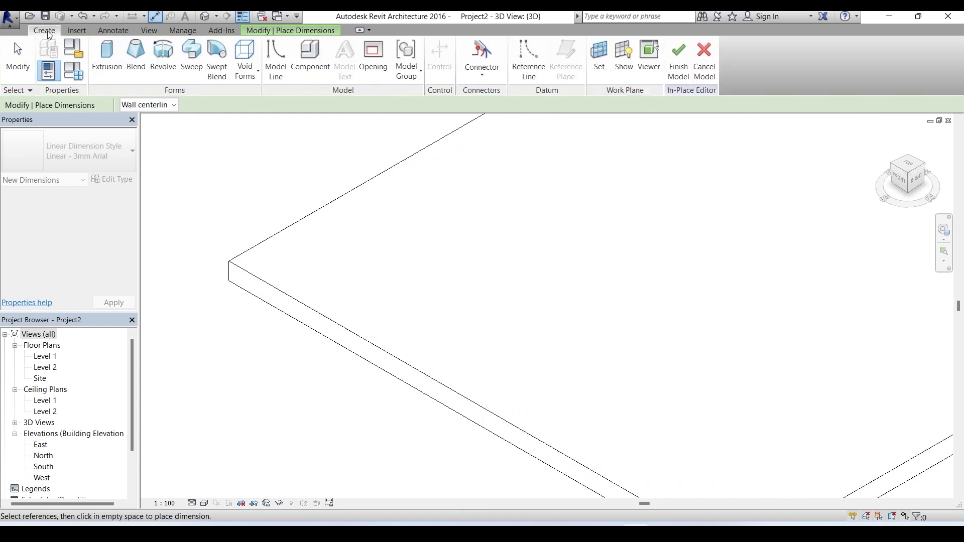
left_click(601, 59)
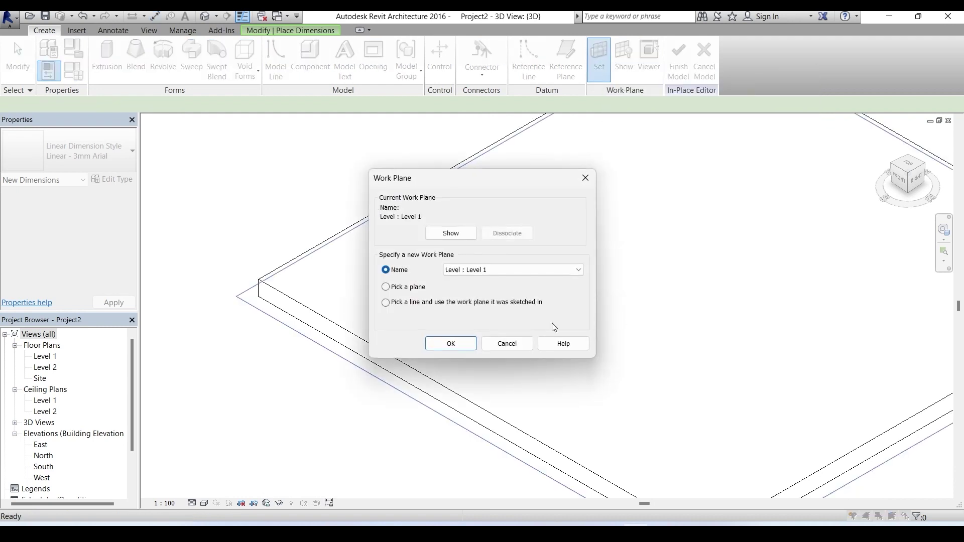
left_click(385, 287)
left_click(451, 344)
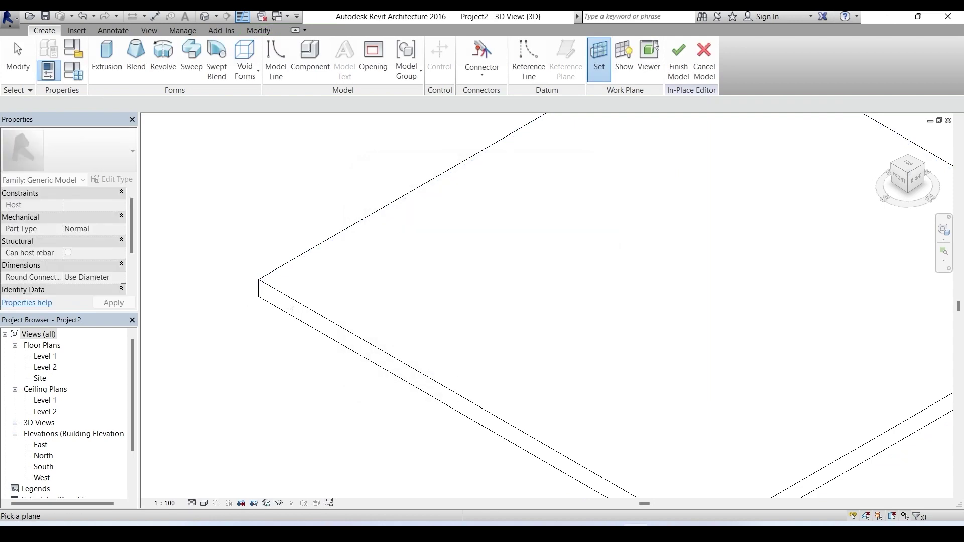
left_click(295, 317)
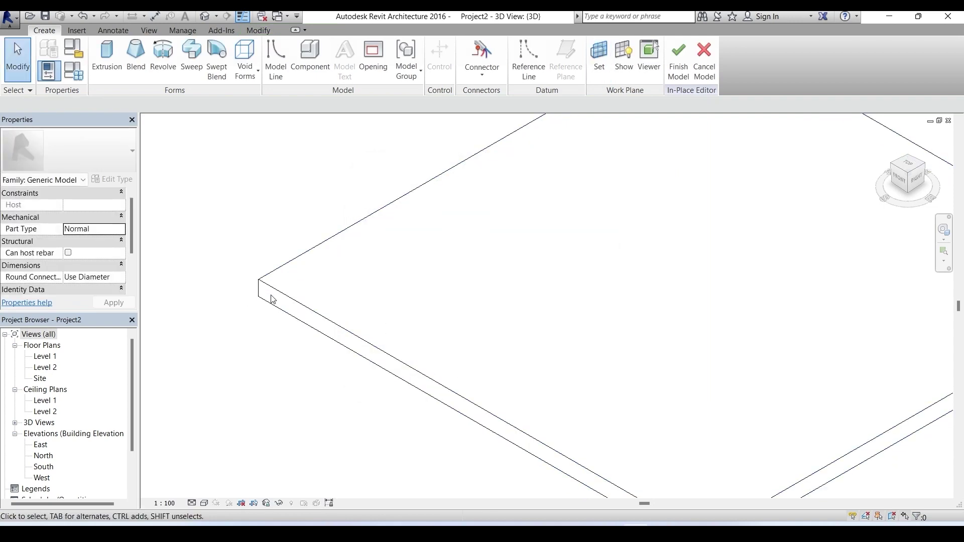
Add an aligned dimension showing the slab's 2.00 thickness
left_click(113, 31)
left_click(52, 56)
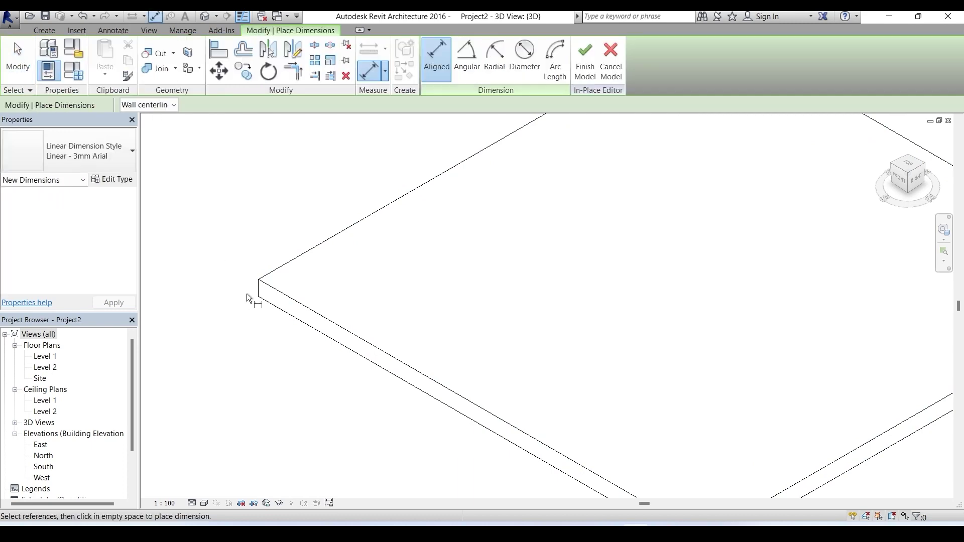
left_click(257, 295)
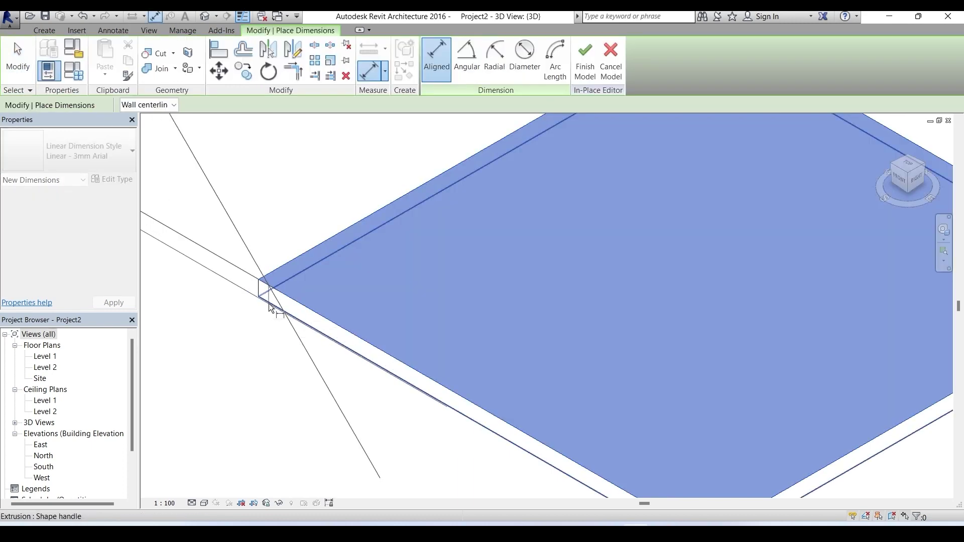
scroll(270, 307, "down", 5)
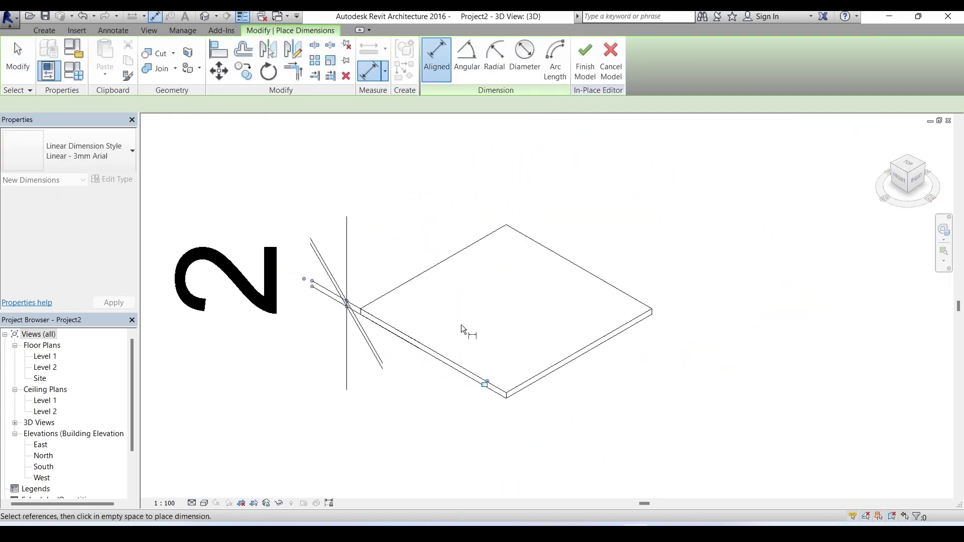
scroll(462, 329, "down", 1)
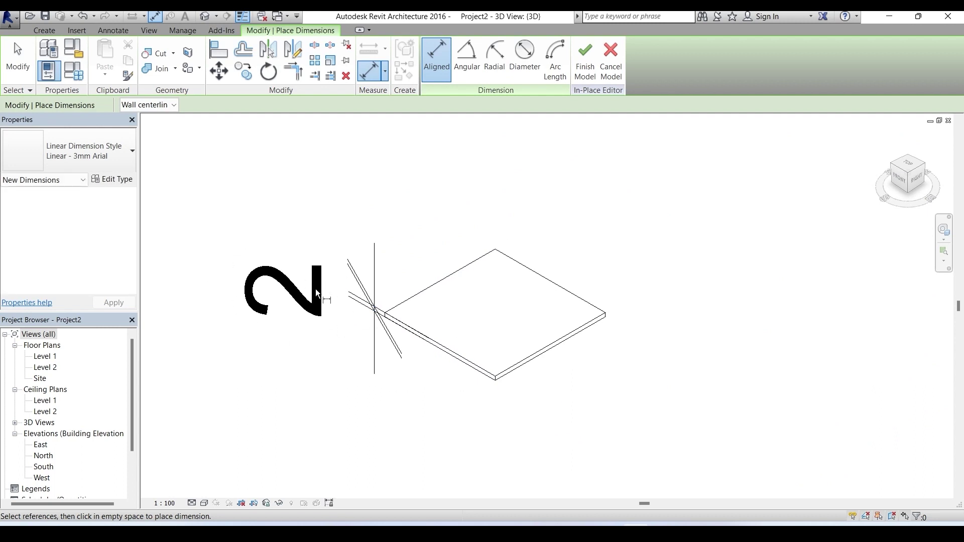
left_click(315, 308)
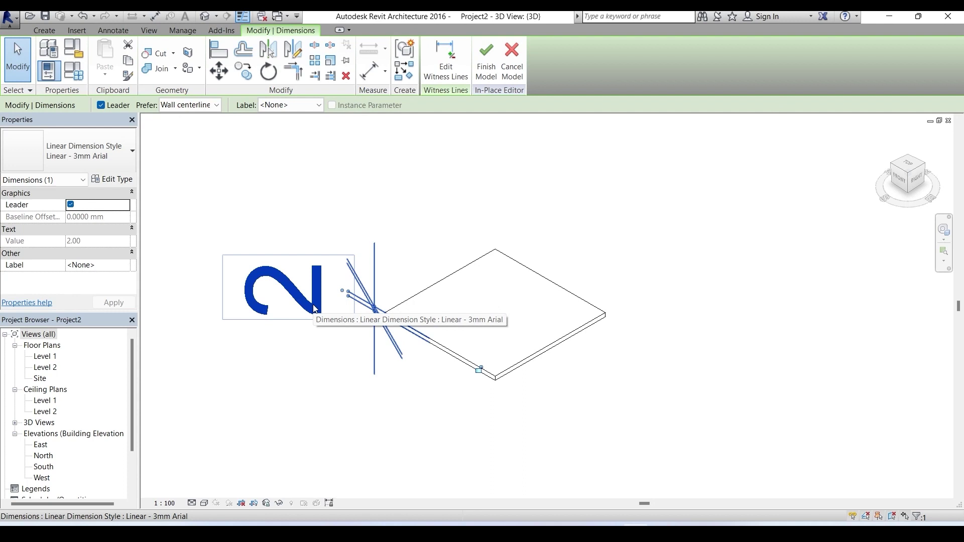
On the Level 1 plan, start a new leg extrusion sketch with Extrusion End 45
double_click(45, 356)
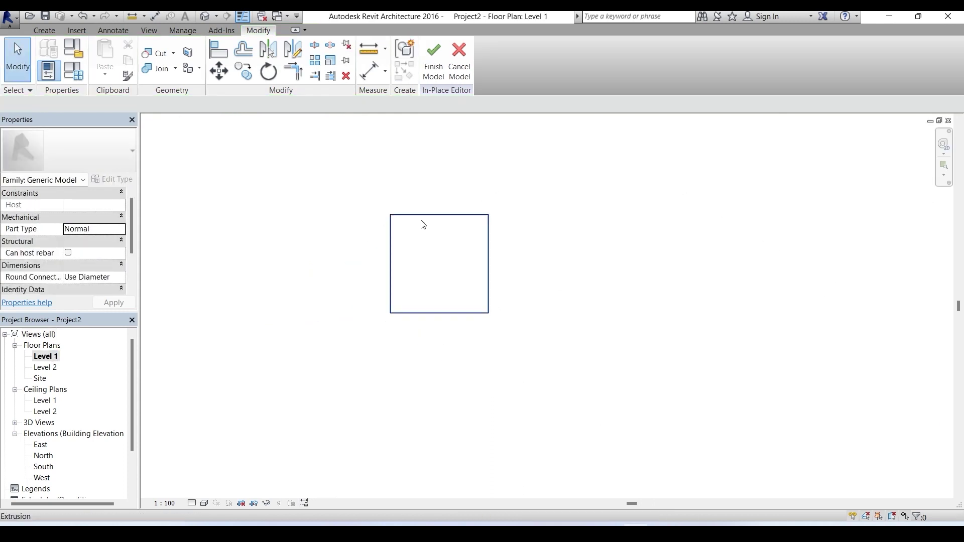
left_click(45, 31)
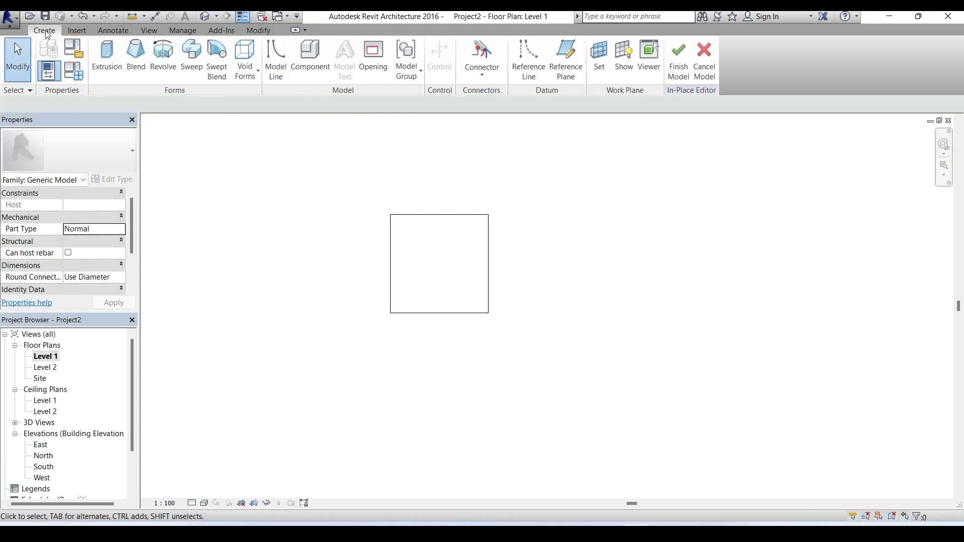
left_click(107, 55)
left_click(402, 214)
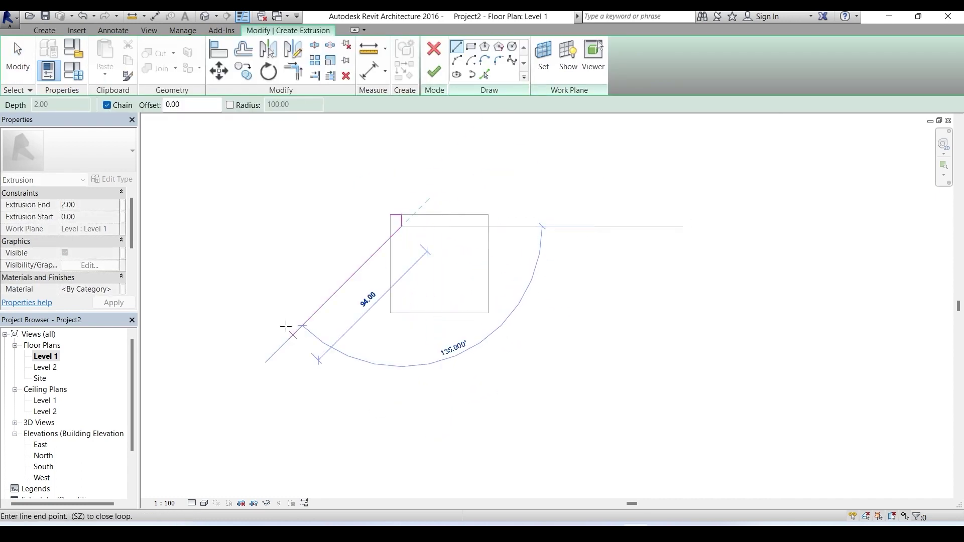
key("Escape")
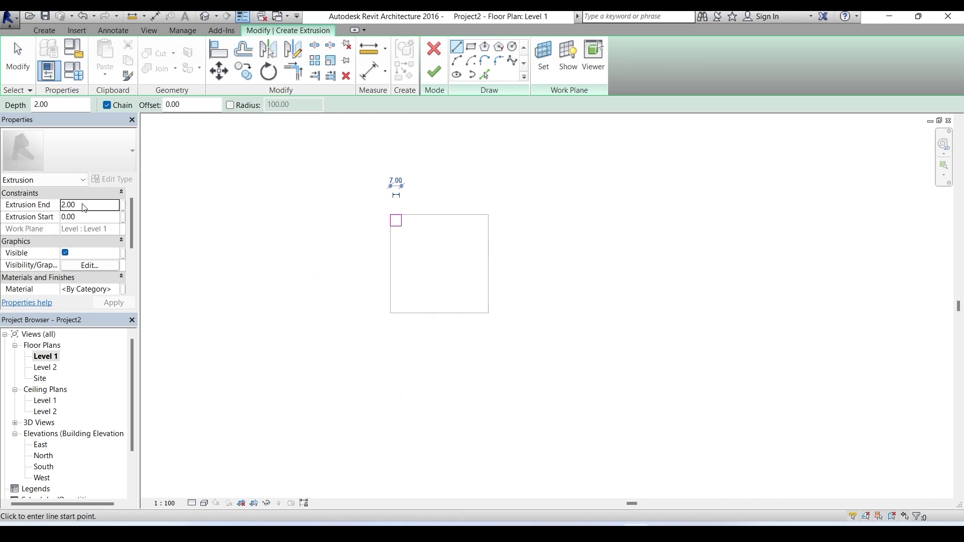
left_click(84, 204)
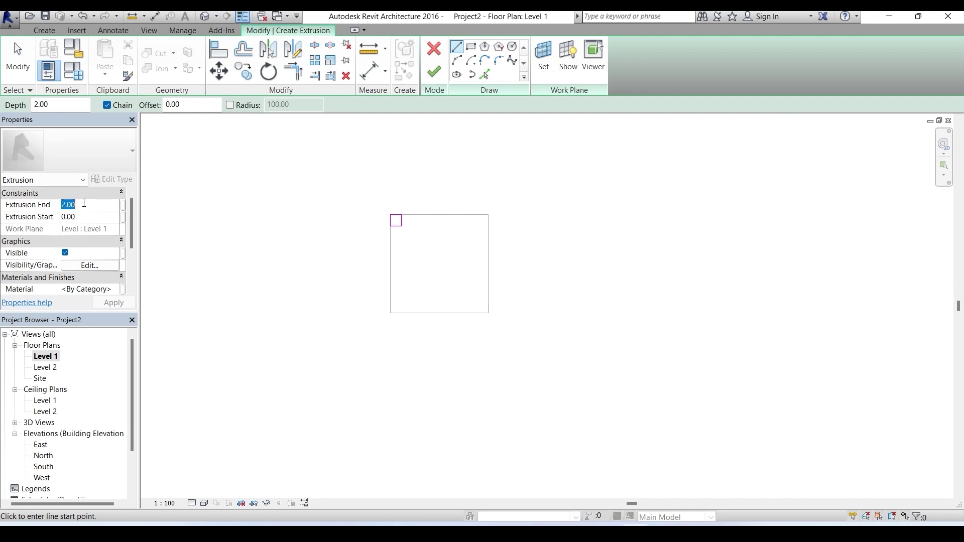
type("45")
key("Return")
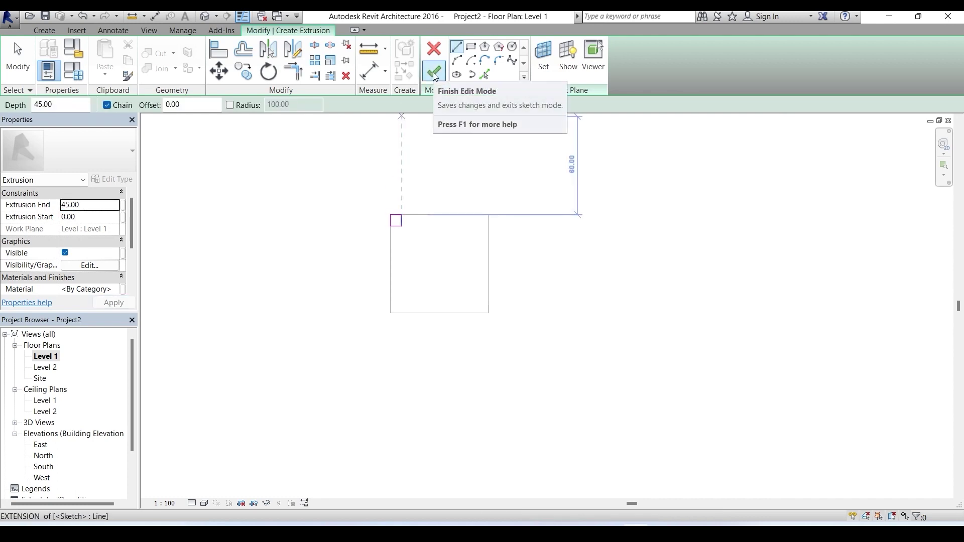
Finish the leg extrusion and view the model in the Default 3D View
left_click(434, 75)
left_click(535, 226)
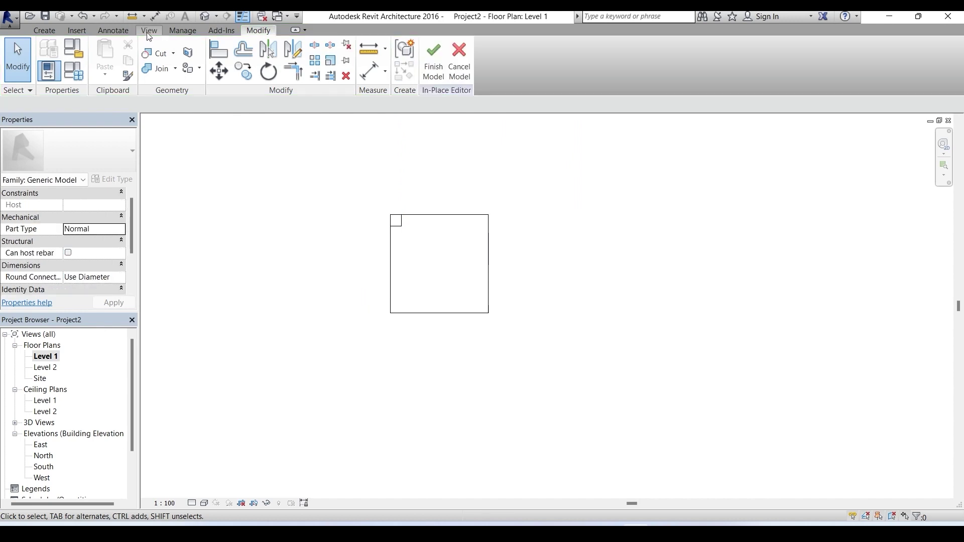
left_click(148, 32)
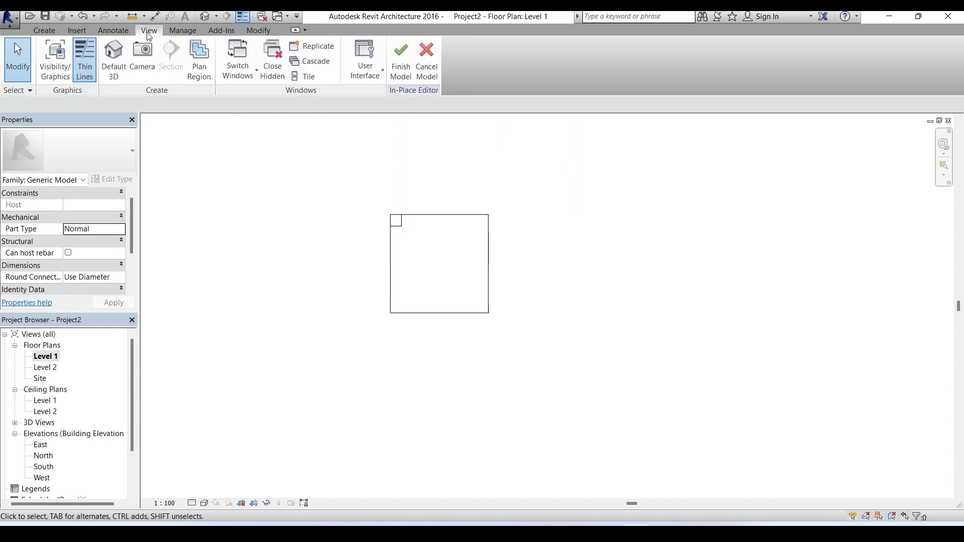
left_click(113, 53)
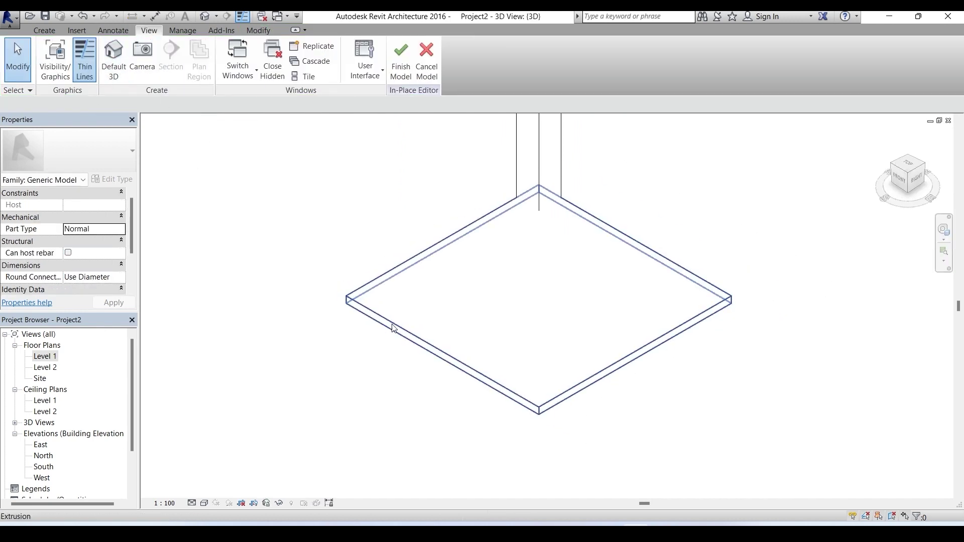
scroll(578, 283, "down", 2)
scroll(554, 222, "up", 3)
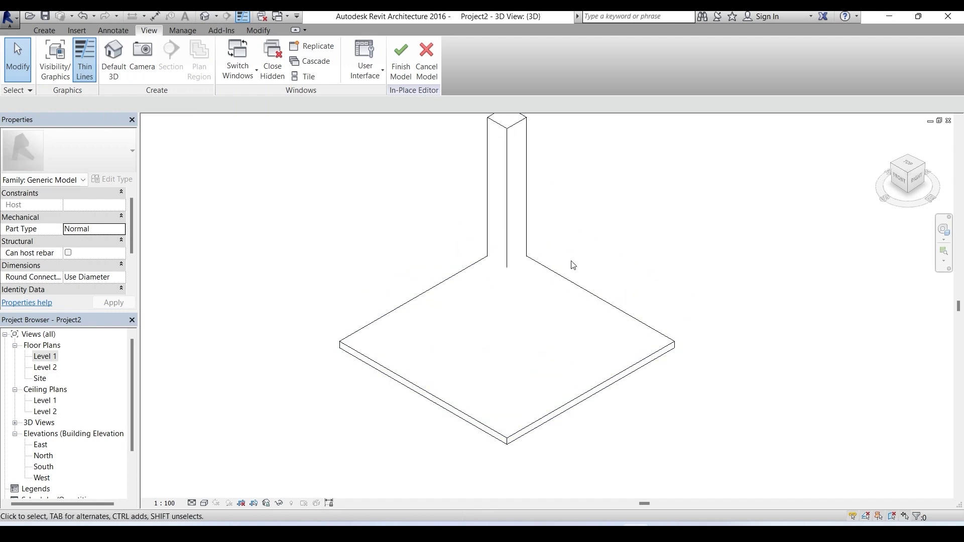
scroll(570, 267, "down", 1)
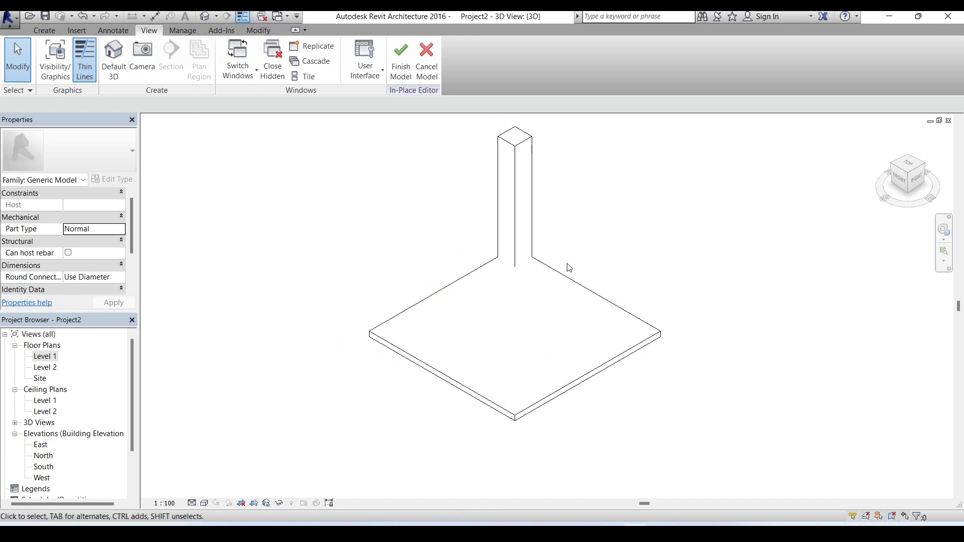
Switch the 3D view to Wireframe and inspect the seat slab by selecting it
left_click(203, 503)
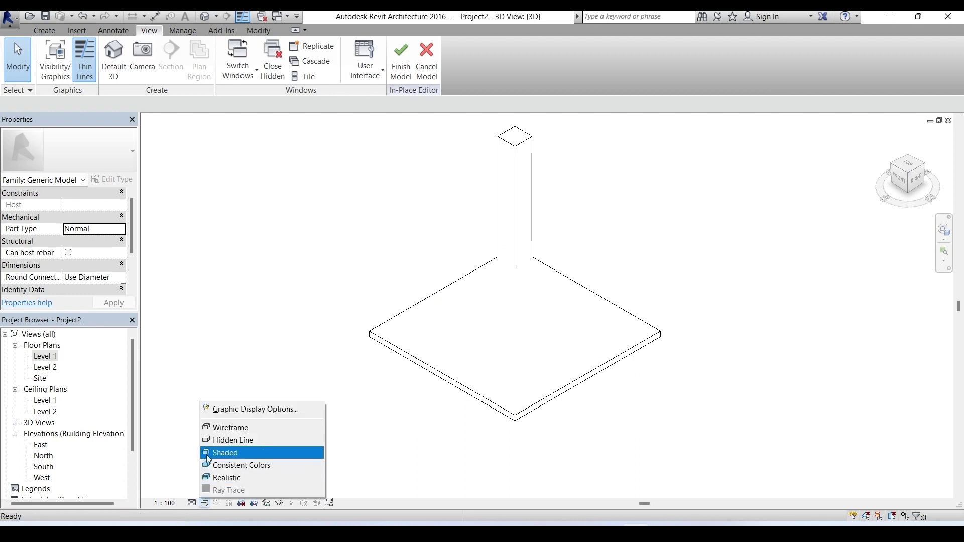
left_click(231, 427)
left_click(454, 301)
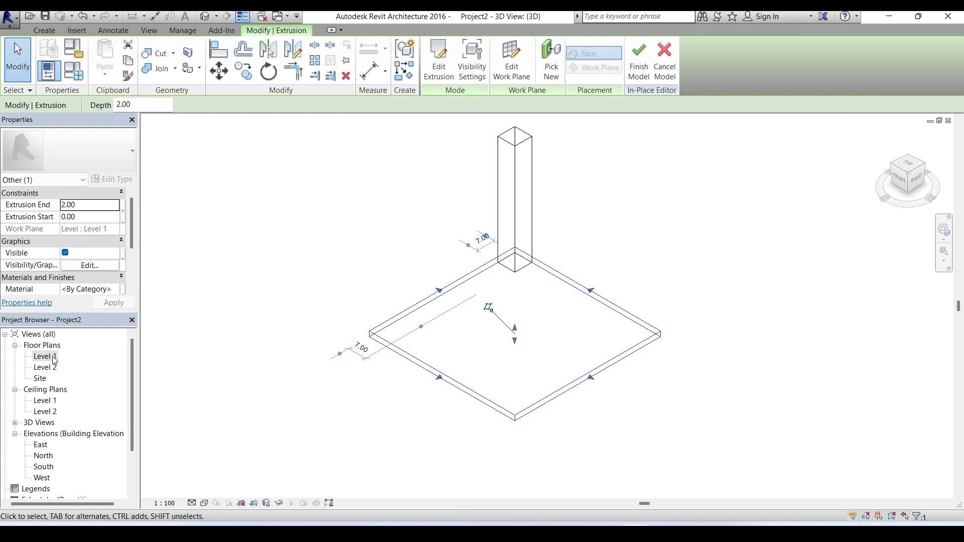
left_click(579, 209)
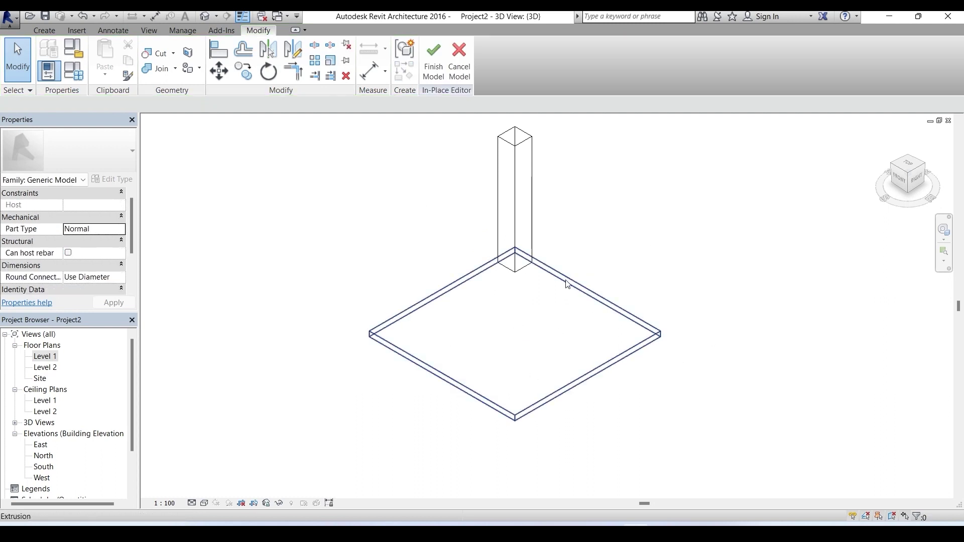
In the East elevation, select the seat slab and detach it from its work plane
left_click(45, 356)
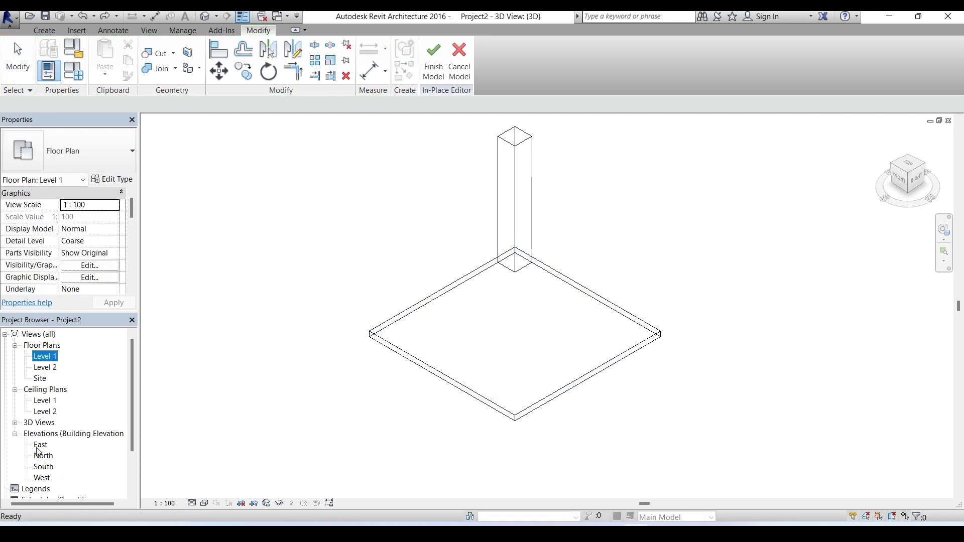
double_click(41, 445)
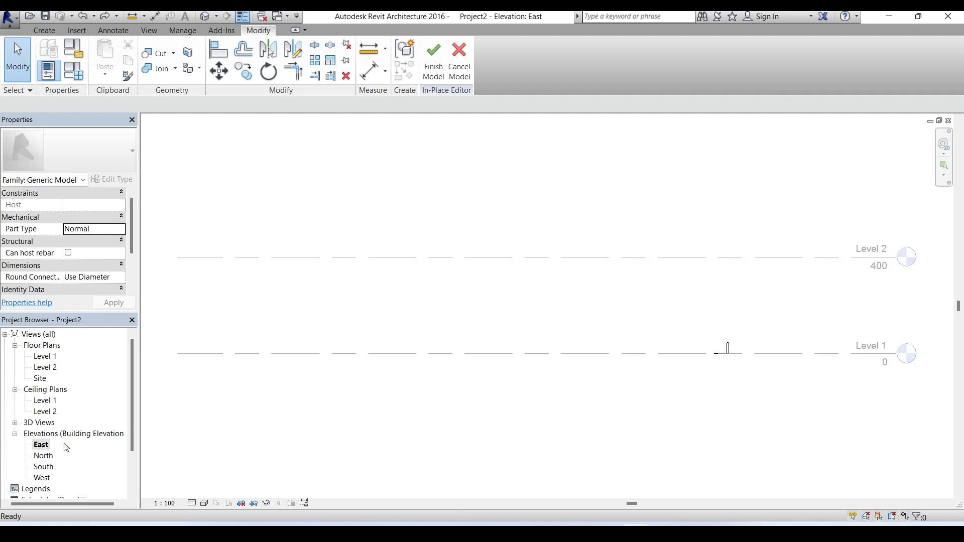
scroll(791, 368, "up", 6)
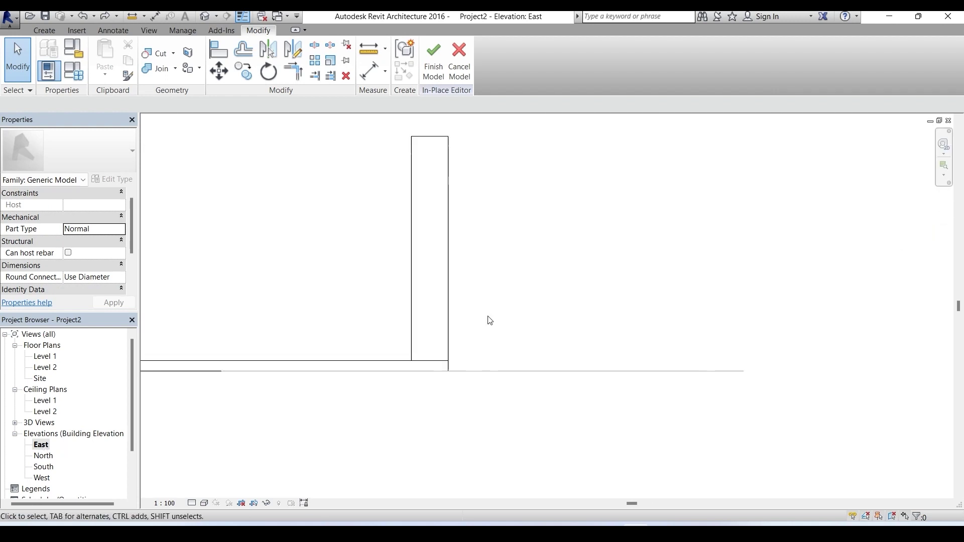
left_click(563, 373)
scroll(563, 373, "up", 4)
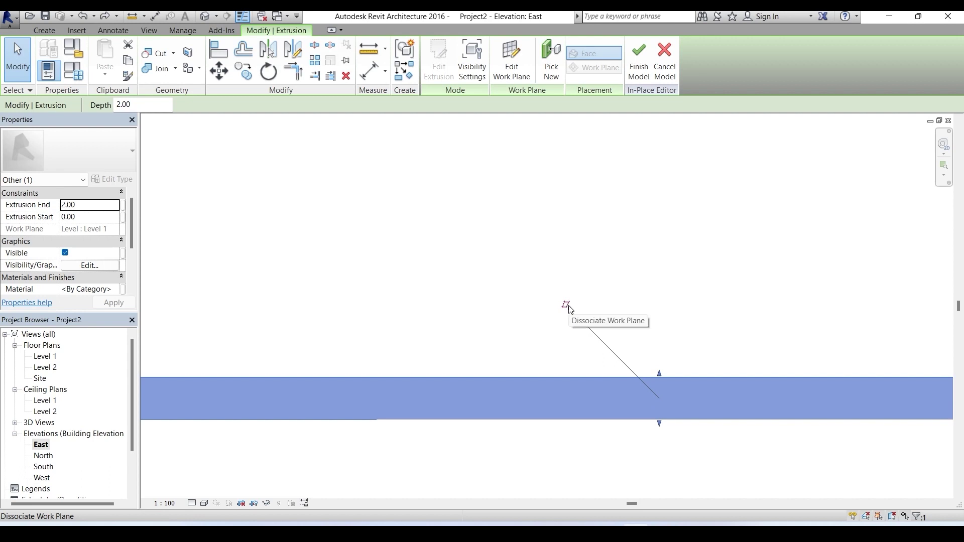
left_click(570, 308)
scroll(393, 389, "down", 4)
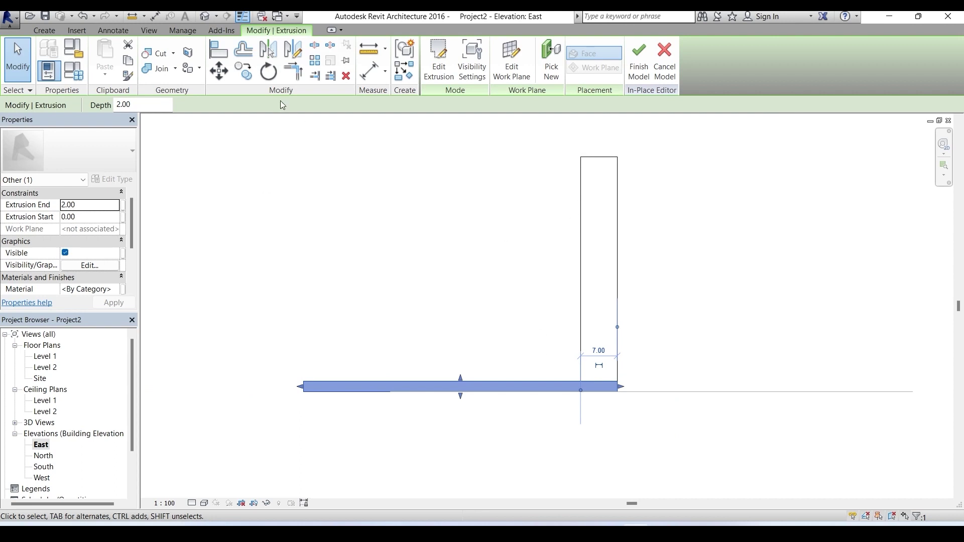
Move the seat slab up to the top of the leg, then undo it
left_click(218, 70)
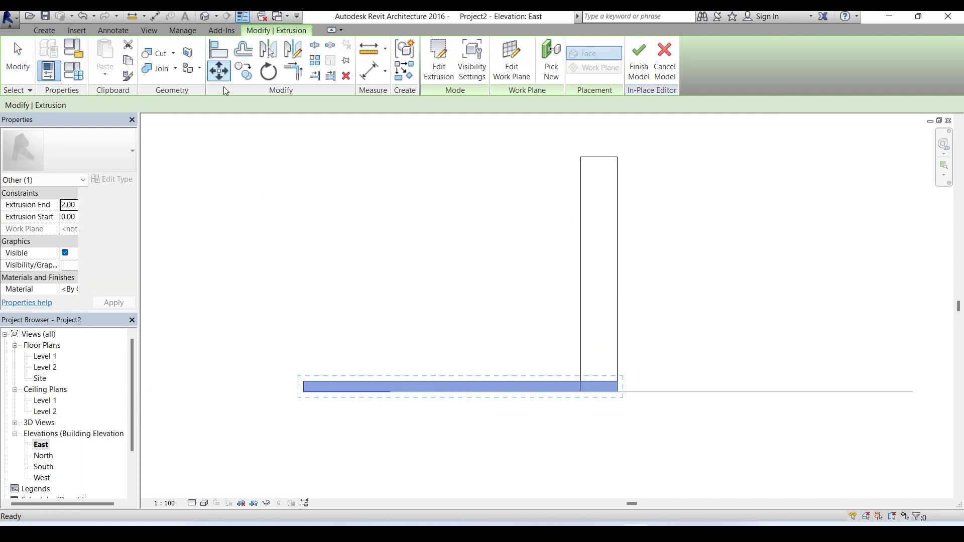
left_click(616, 392)
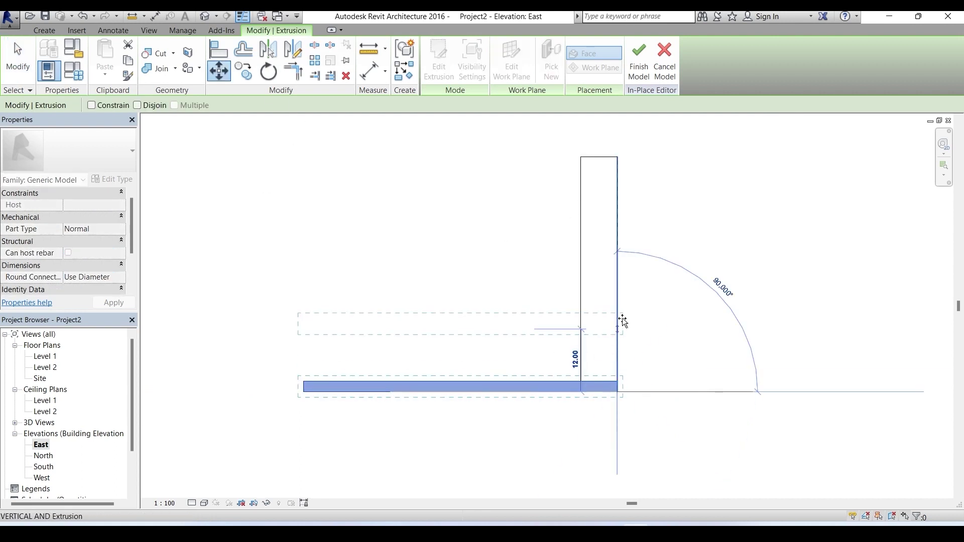
left_click(617, 157)
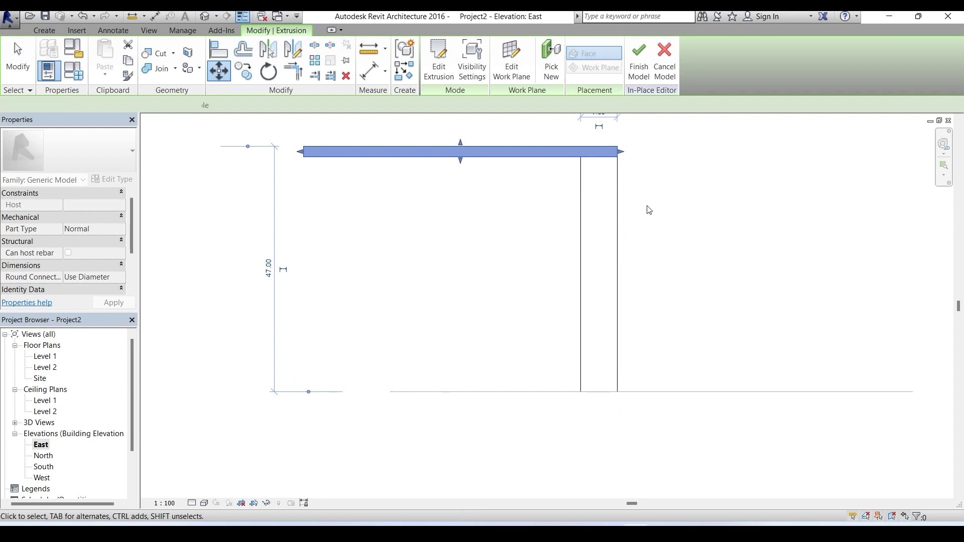
key("ctrl+z")
key("m")
key("v")
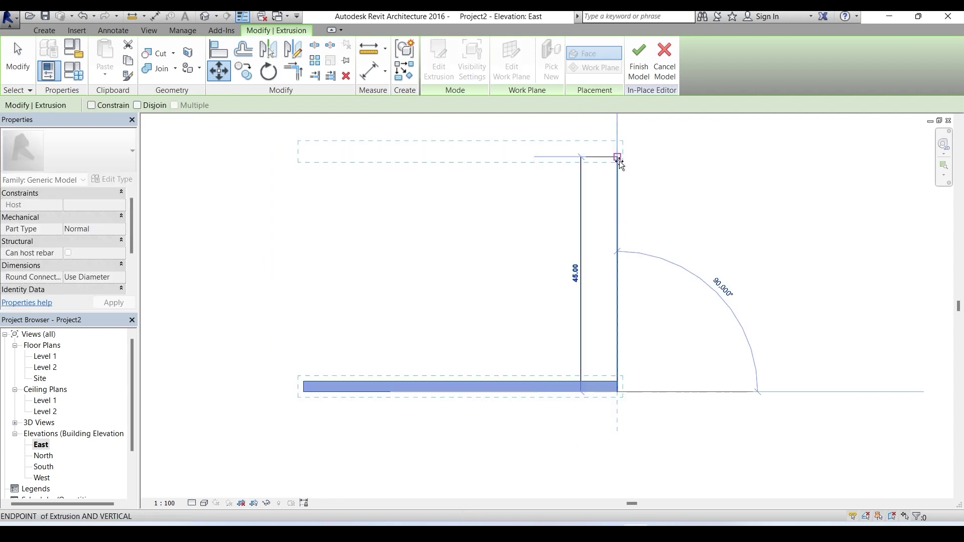
Dimension the leg's 45 height using the DI dimension command
key("d")
key("i")
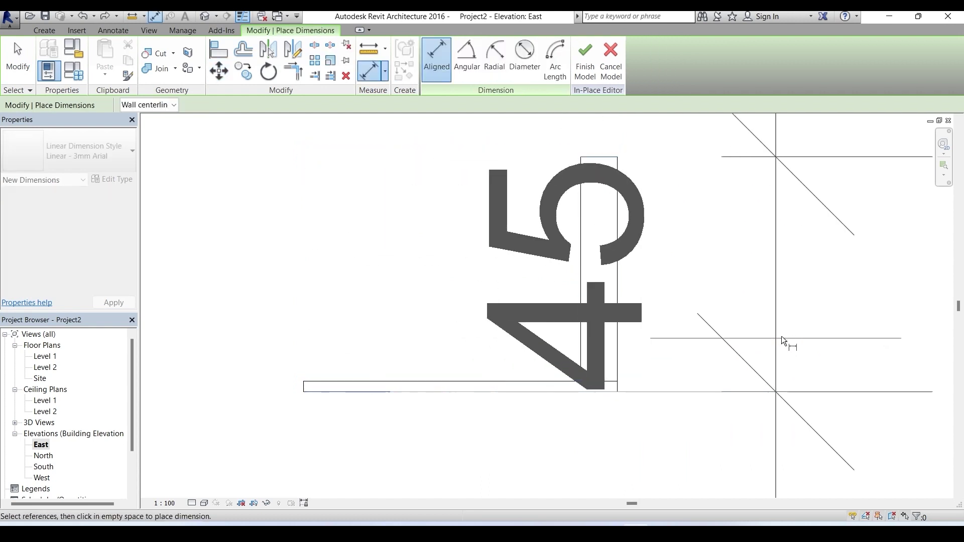
scroll(842, 314, "down", 3)
left_click(474, 275)
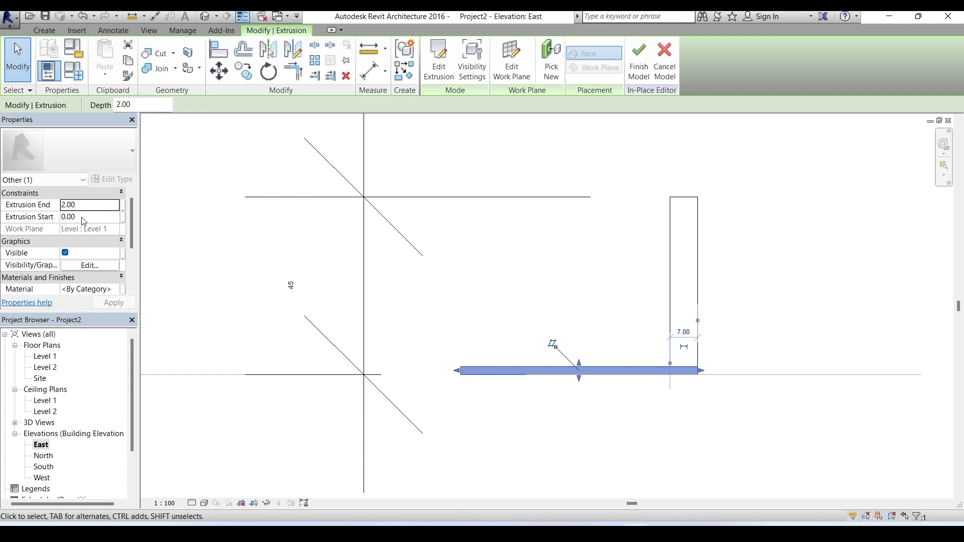
Set the seat slab's Extrusion Start to 45 and End to 47, and apply
left_click(86, 217)
type("45")
left_click(80, 207)
type("4")
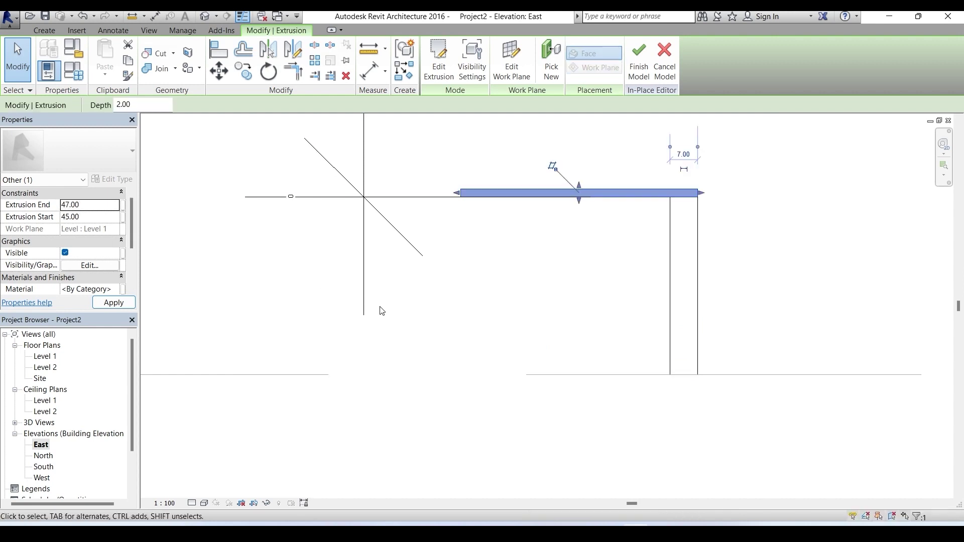
left_click(644, 234)
Remove the leftover horizontal dimension
scroll(699, 258, "down", 2)
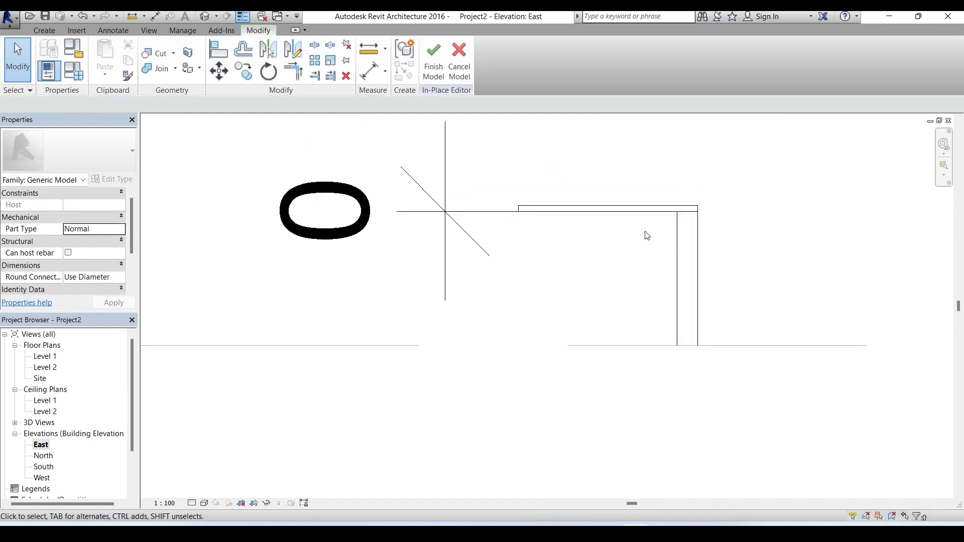
left_click(458, 218)
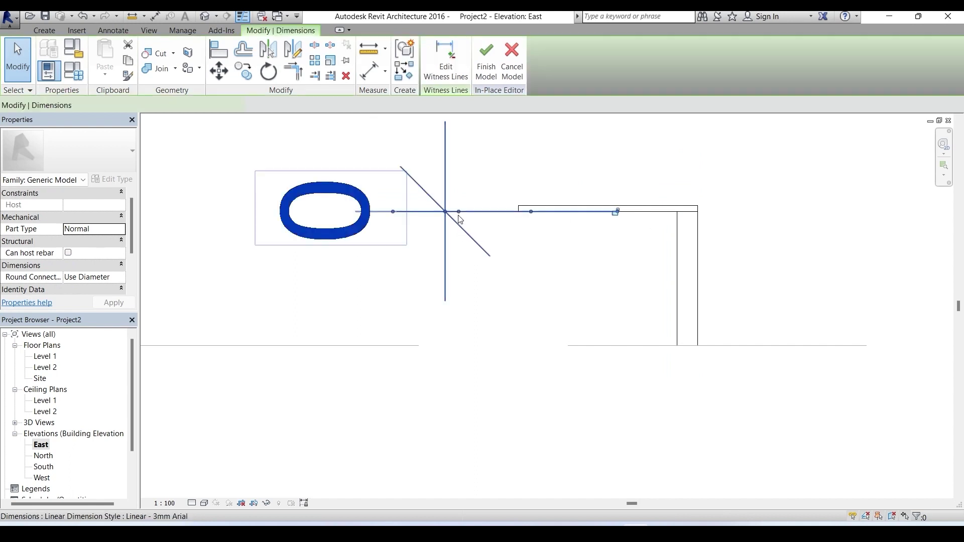
key("Escape")
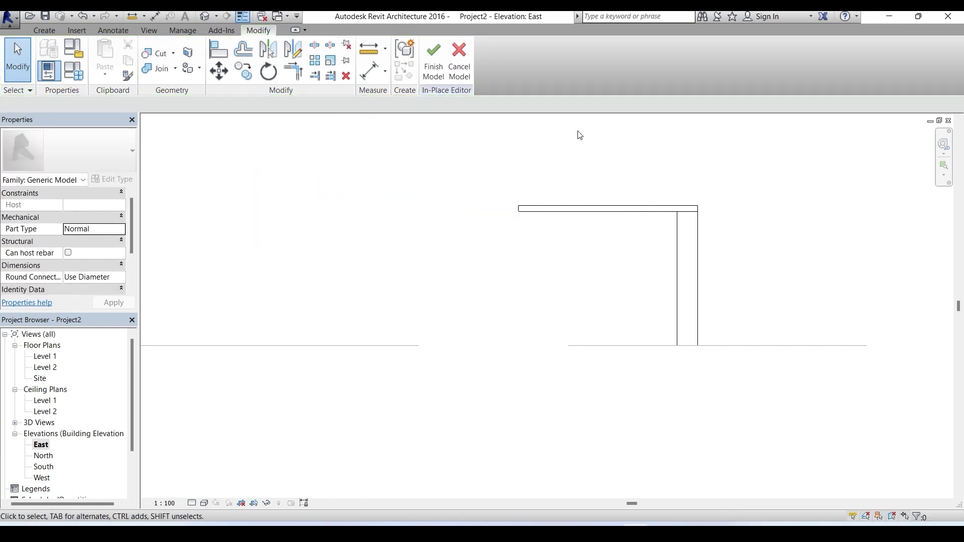
left_click(151, 34)
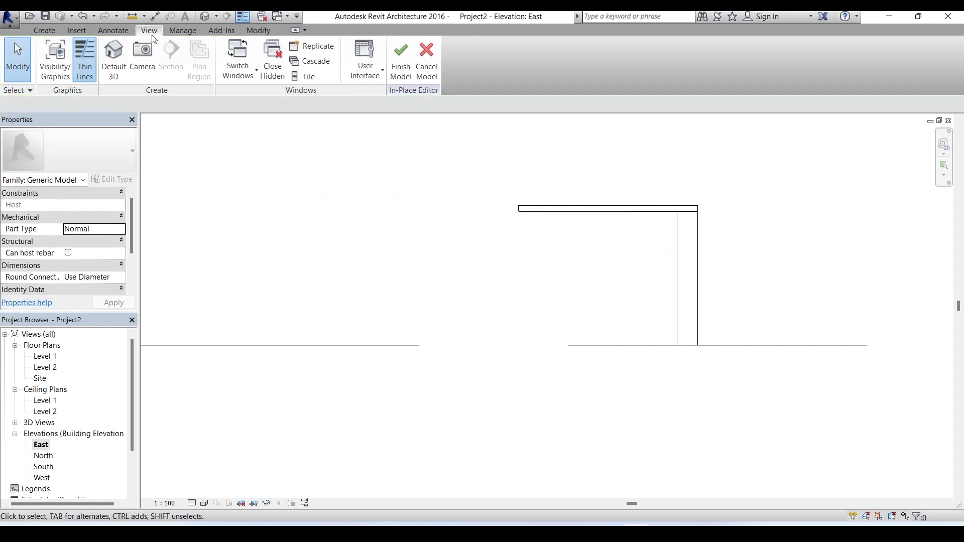
Orbit the Default 3D view to inspect the first leg under the seat
left_click(116, 52)
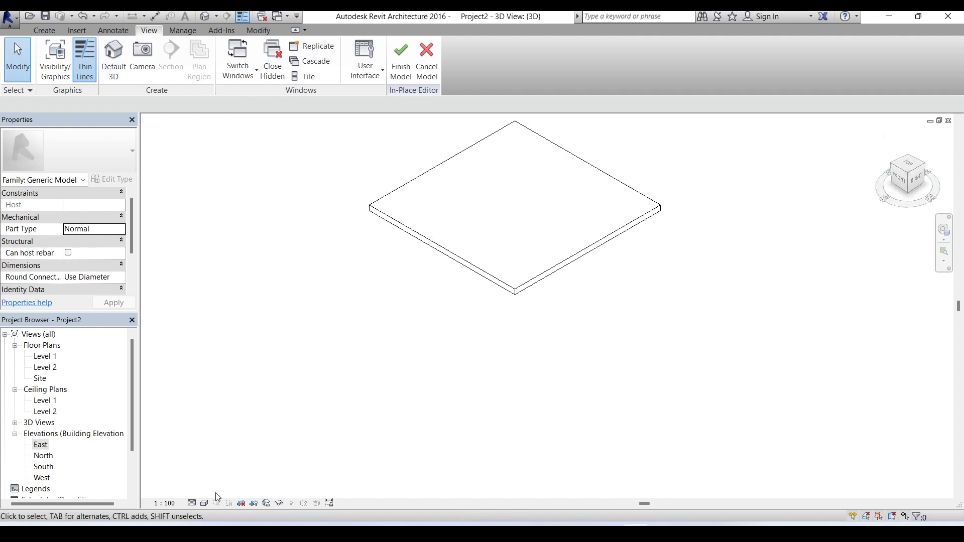
left_click(944, 230)
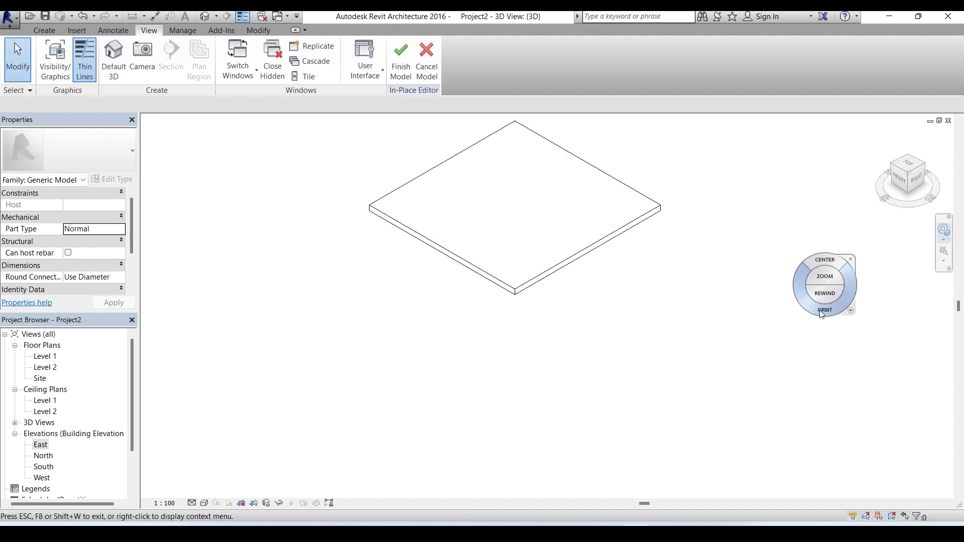
left_click_drag(823, 315, 731, 213)
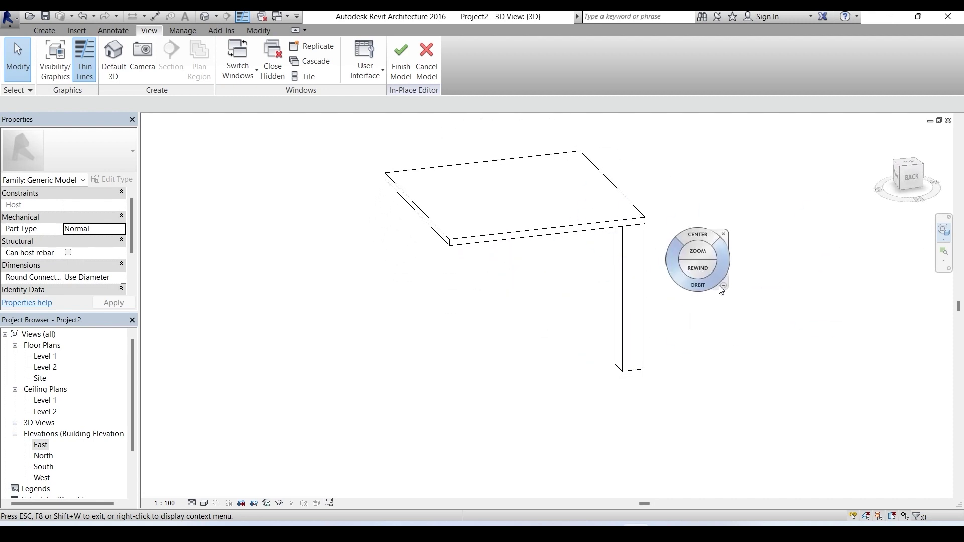
left_click_drag(722, 290, 692, 302)
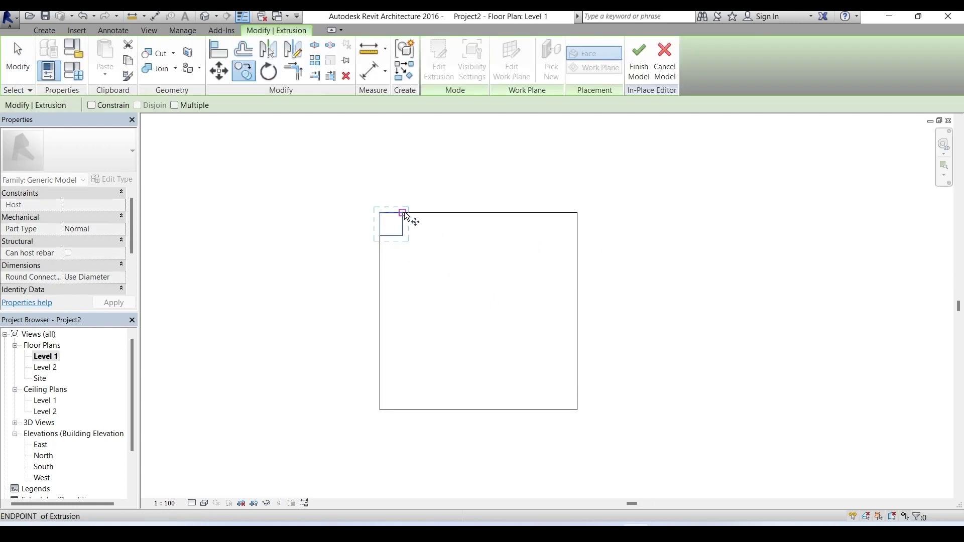
In Level 1 plan, copy the leg to the top-right corner, then both top legs to the bottom corners
left_click(404, 213)
left_click(577, 213)
left_click_drag(303, 165, 693, 280)
key("c")
key("o")
left_click(578, 236)
left_click(577, 409)
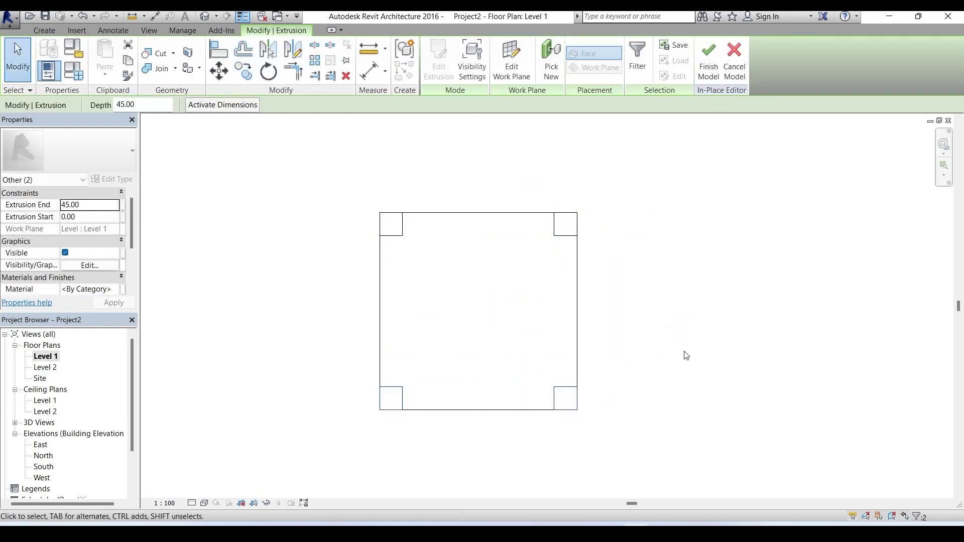
Orbit the 3D view to confirm all four corner legs
key("ctrl+Tab")
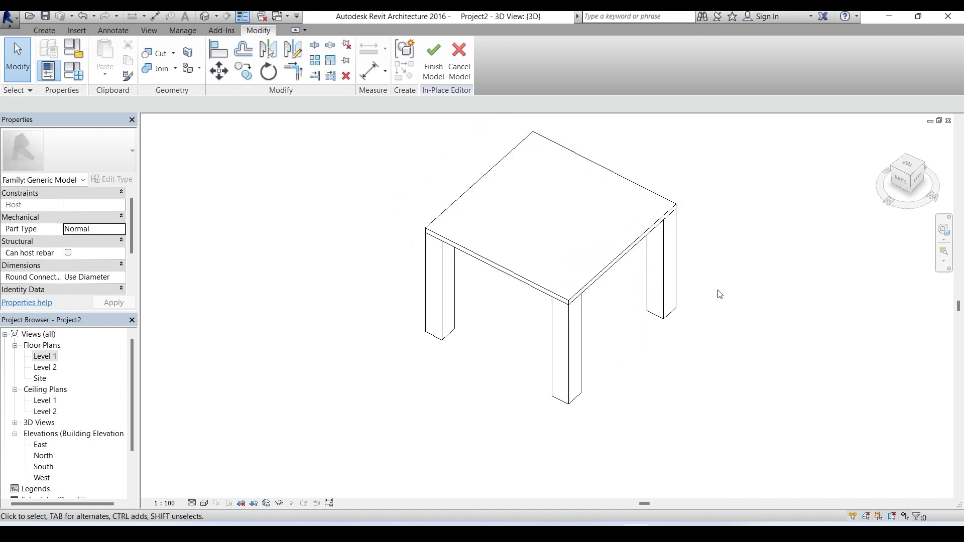
key("F8")
left_click_drag(863, 291, 692, 382)
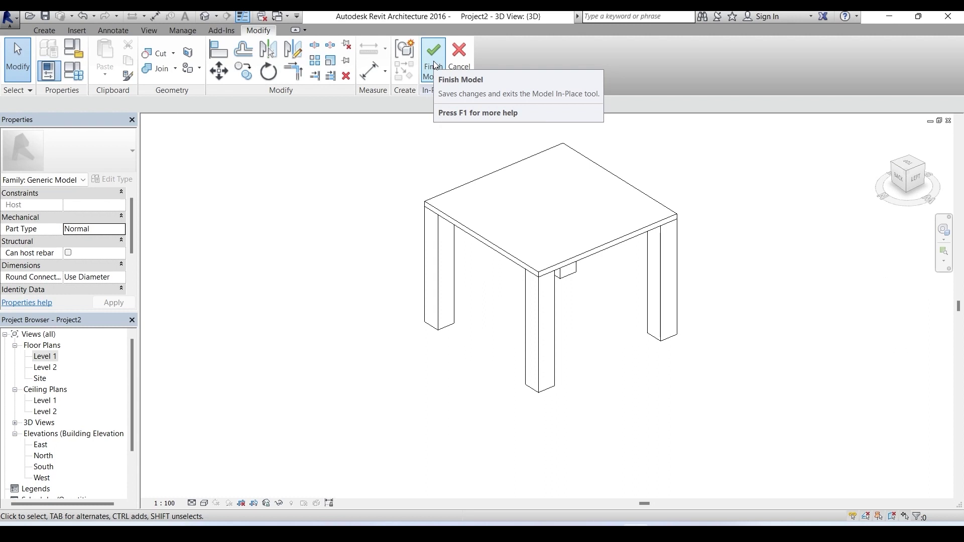
Finish the stool model, reopen it with Edit In-Place, and select the seat slab extrusion
left_click(435, 65)
left_click(610, 248)
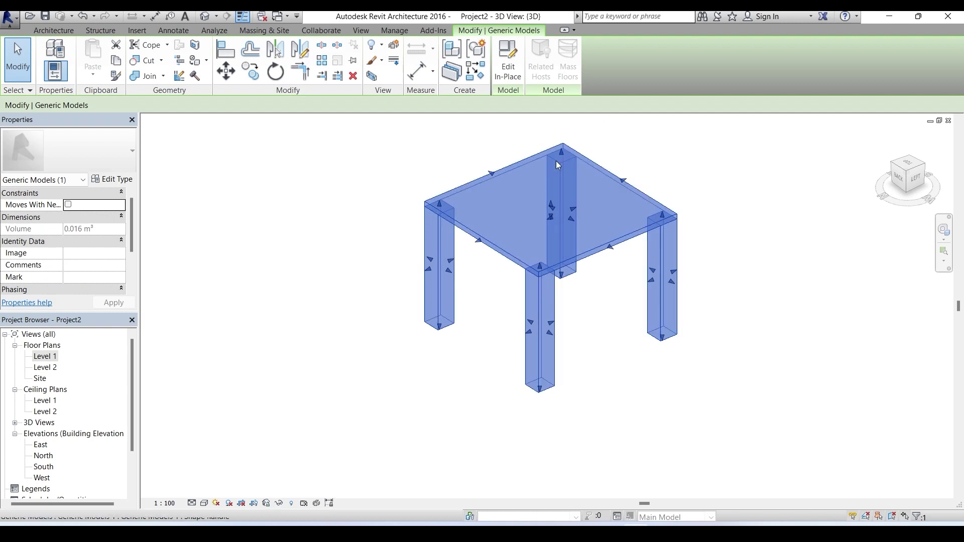
left_click(745, 207)
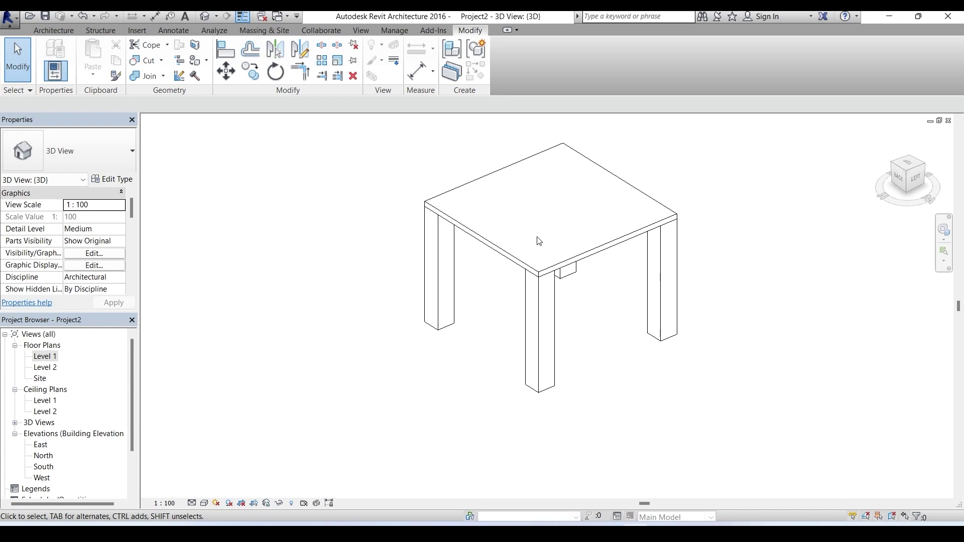
left_click(614, 242)
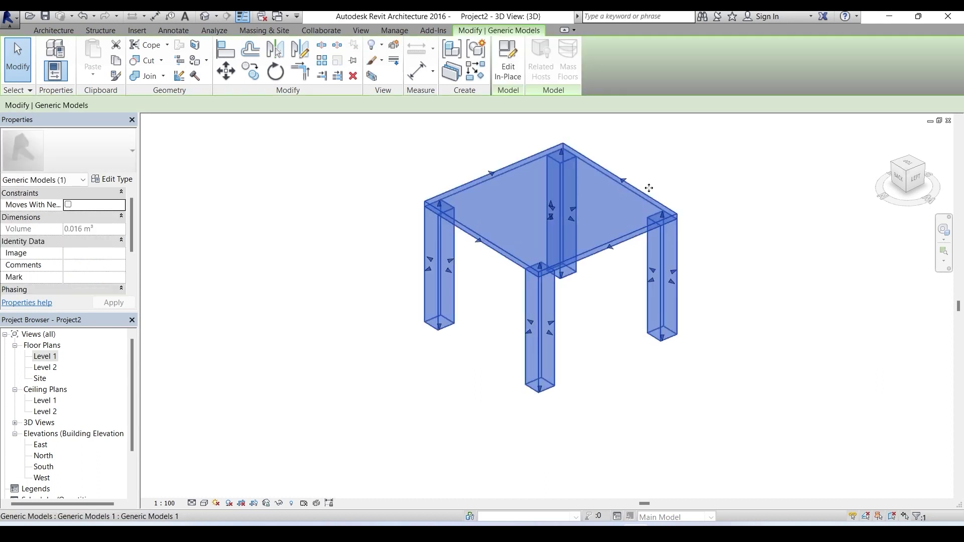
left_click(508, 62)
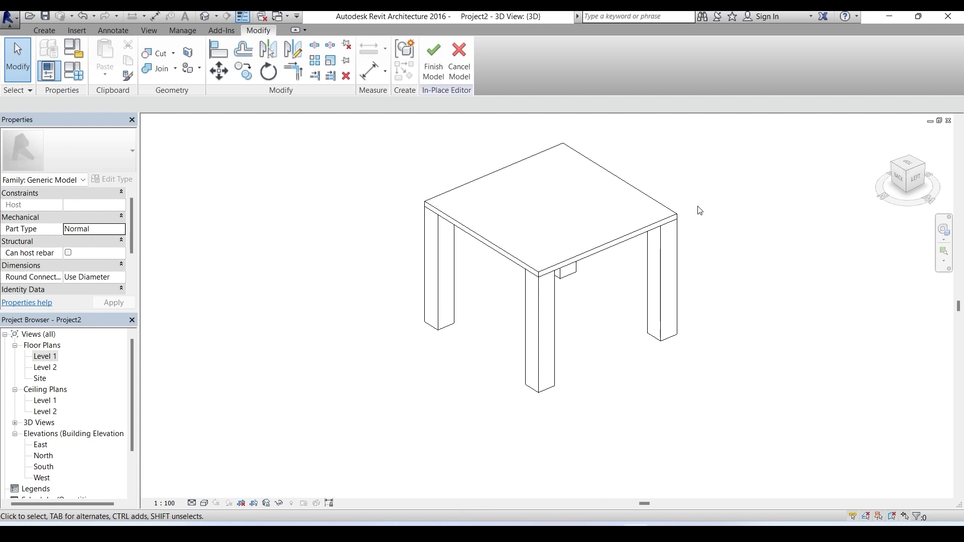
left_click(604, 252)
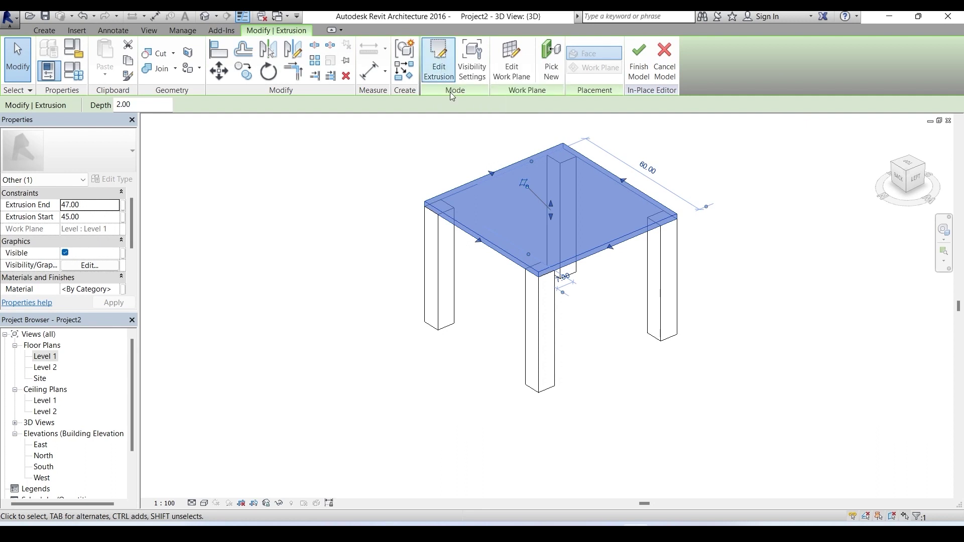
Add a radius-14 circle at the centre of the seat slab's extrusion sketch and finish the edit
left_click(447, 72)
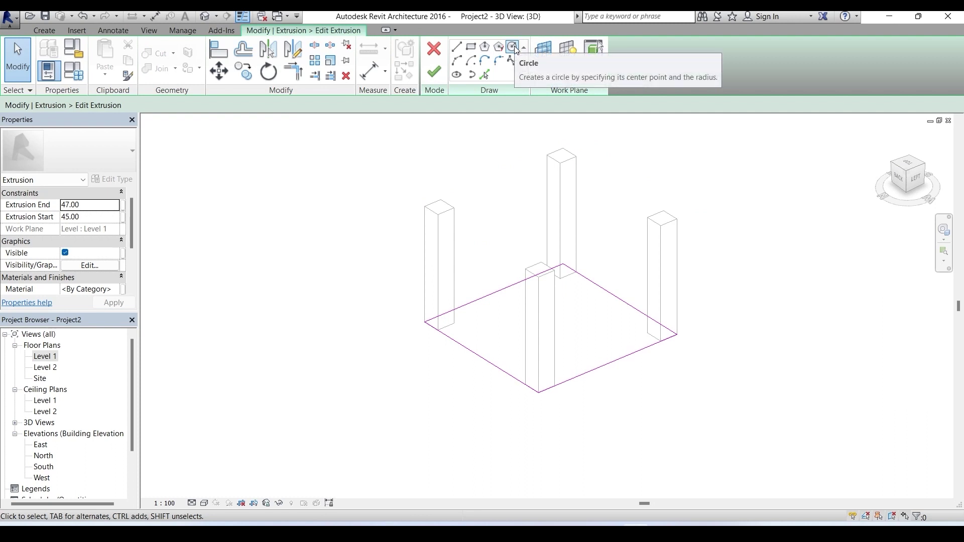
left_click(512, 47)
left_click(546, 319)
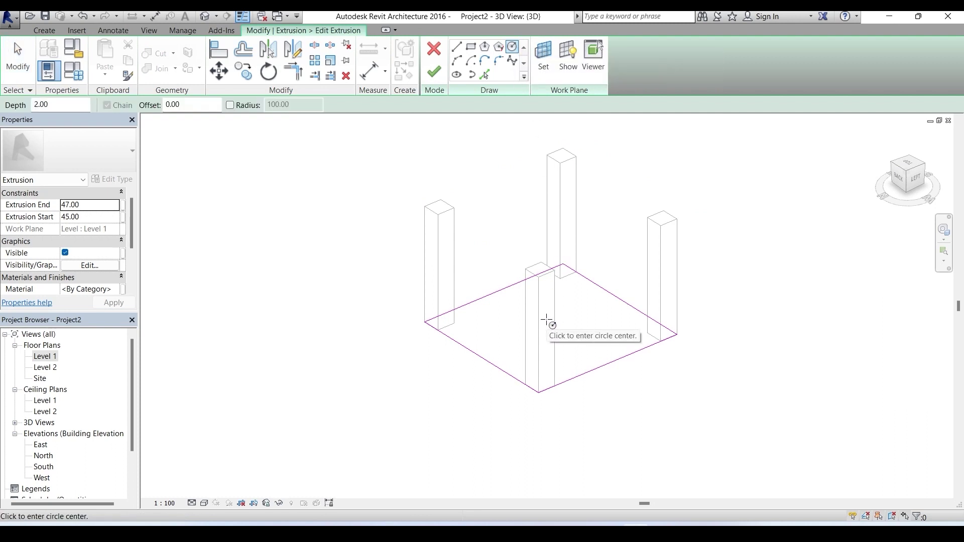
left_click(582, 332)
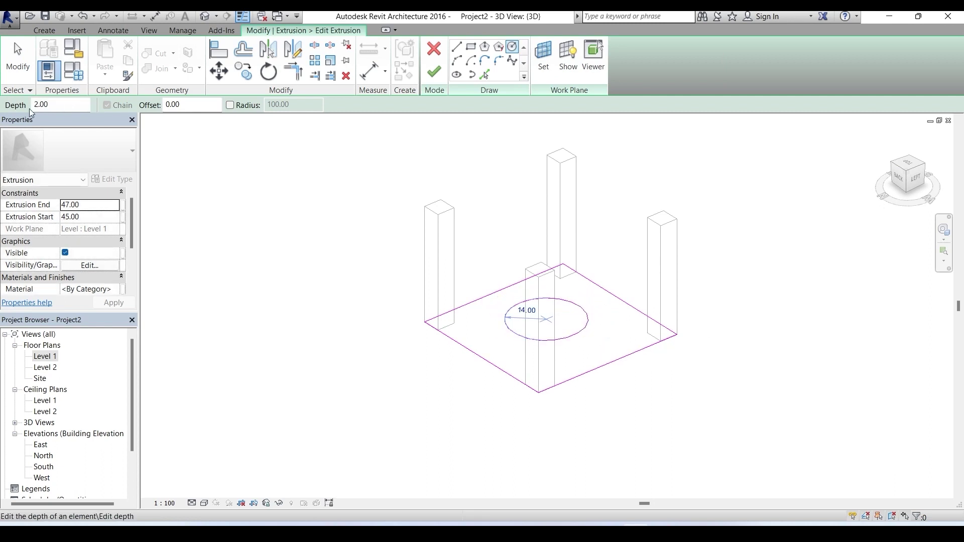
left_click(435, 73)
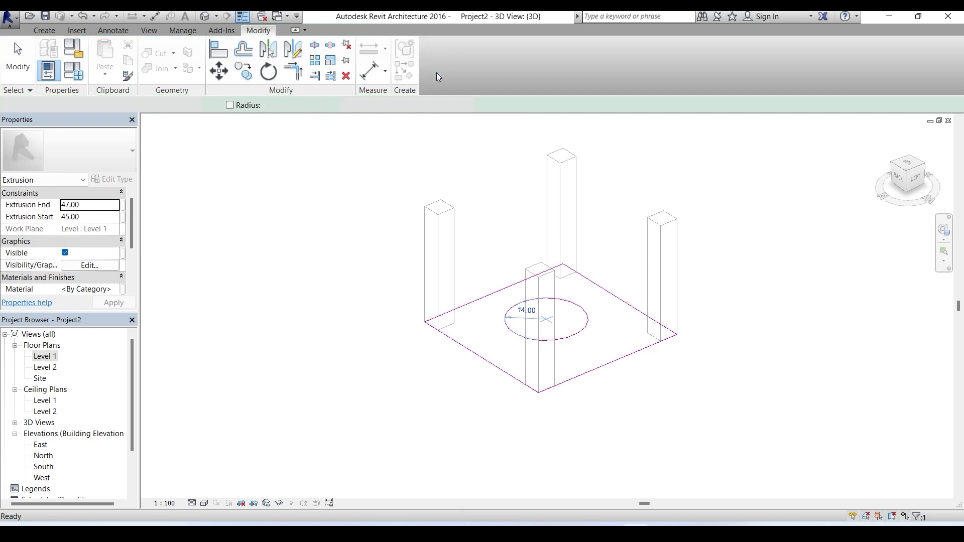
key("Escape")
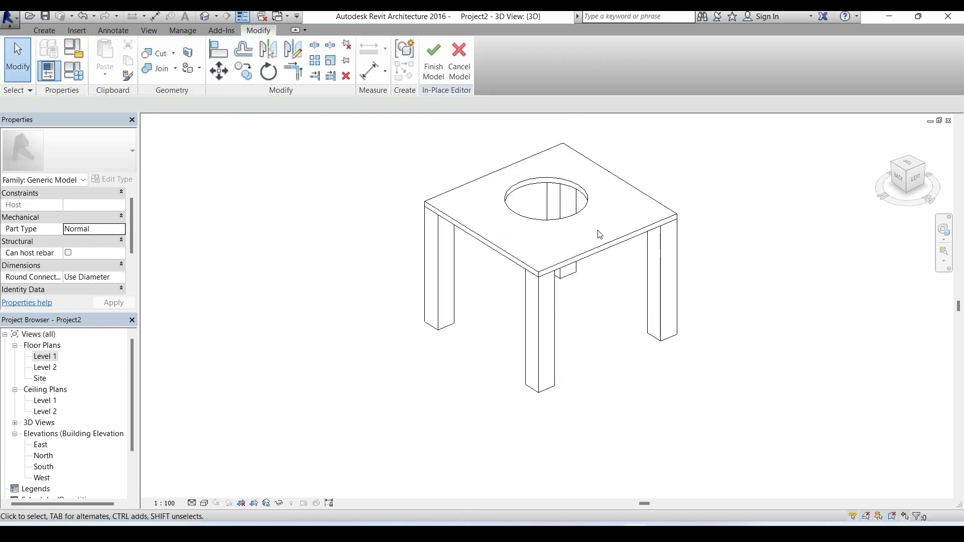
Finish the holed stool model, check it, and close the project back to Recent Files
left_click(433, 64)
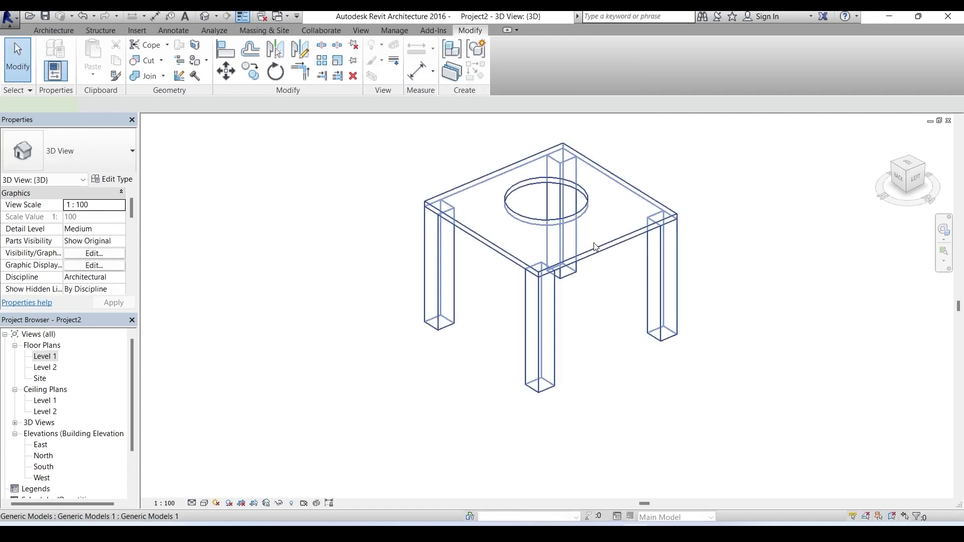
left_click(583, 236)
left_click(759, 312)
left_click(664, 263)
left_click(742, 286)
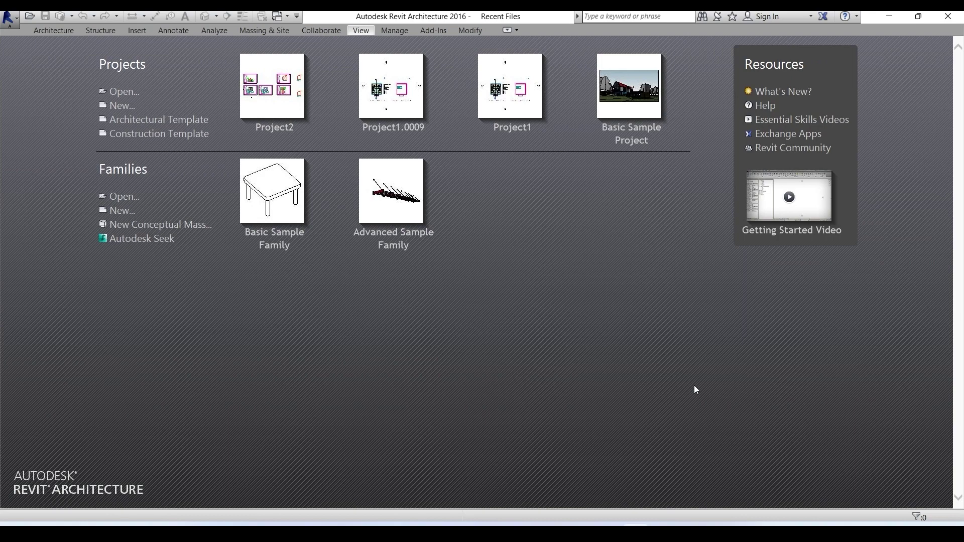